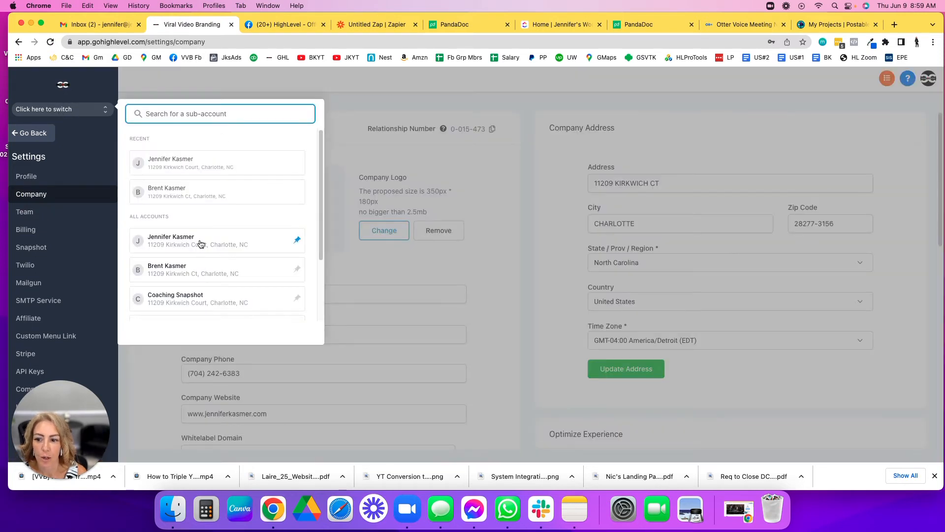
Switch to the pinned sub-account and open the survey builder for its sites.
{"action": "left_click", "coordinate": [198, 241]}
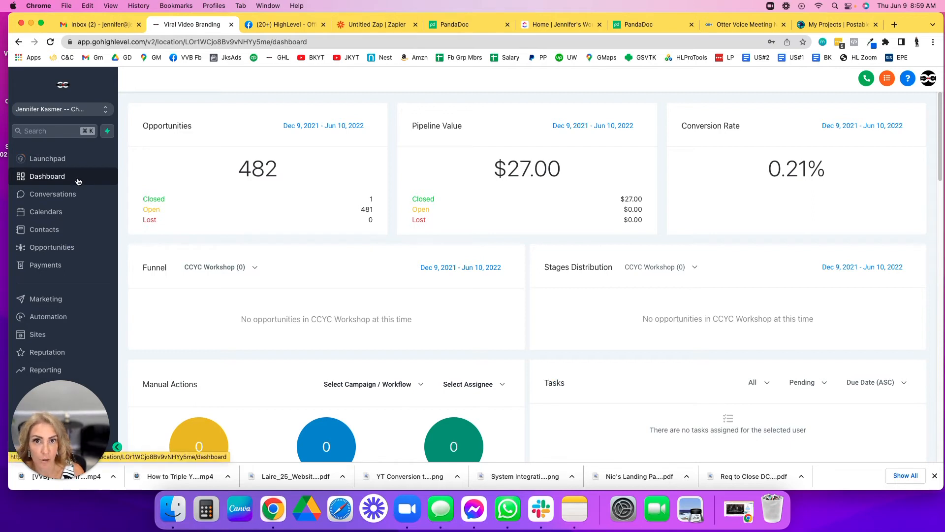
{"action": "left_click", "coordinate": [50, 325]}
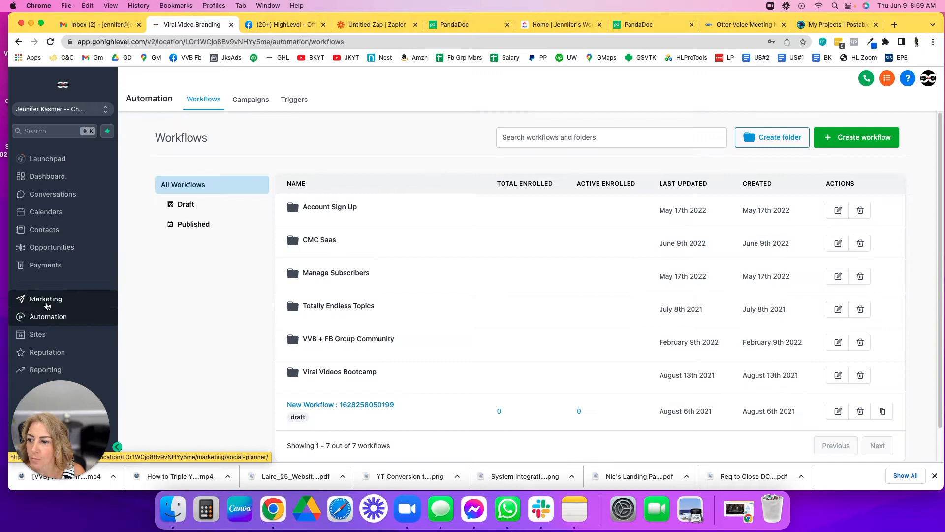
{"action": "left_click", "coordinate": [47, 306]}
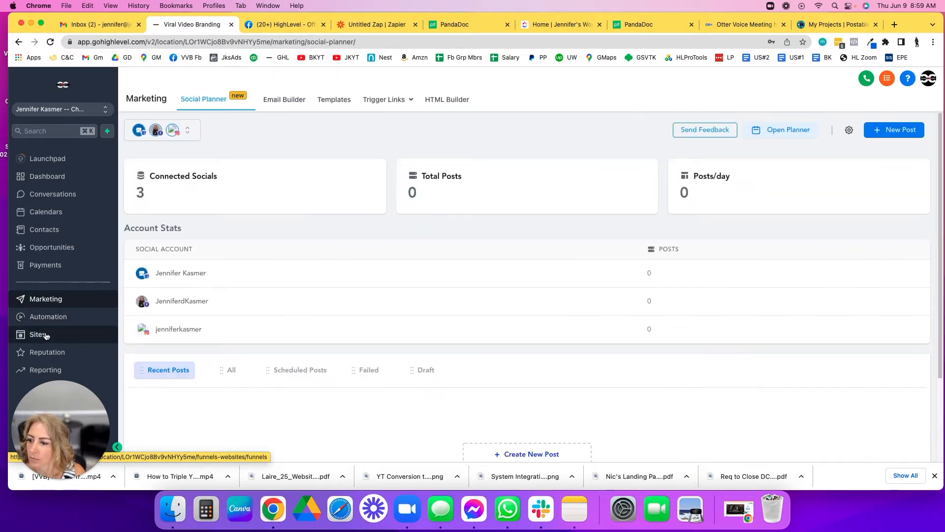
{"action": "left_click", "coordinate": [46, 335]}
{"action": "mouse_move", "coordinate": [318, 107]}
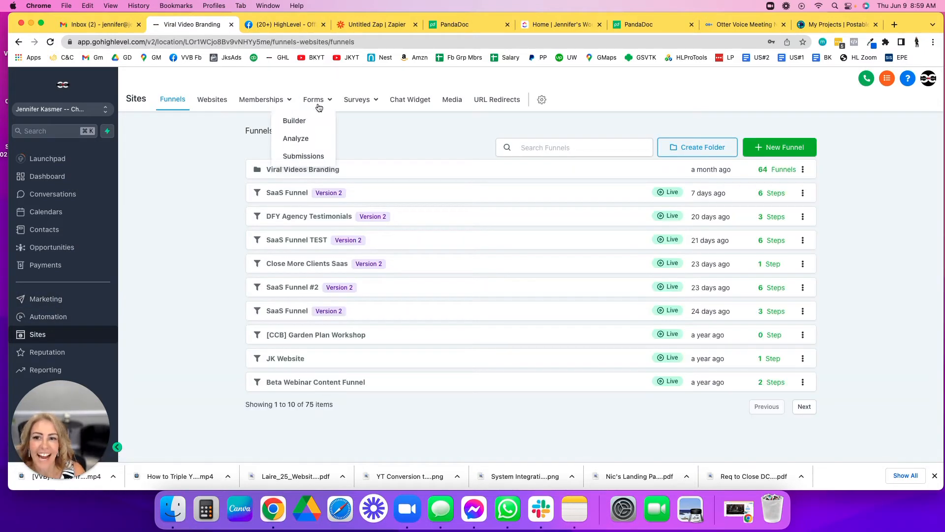
{"action": "mouse_move", "coordinate": [359, 101]}
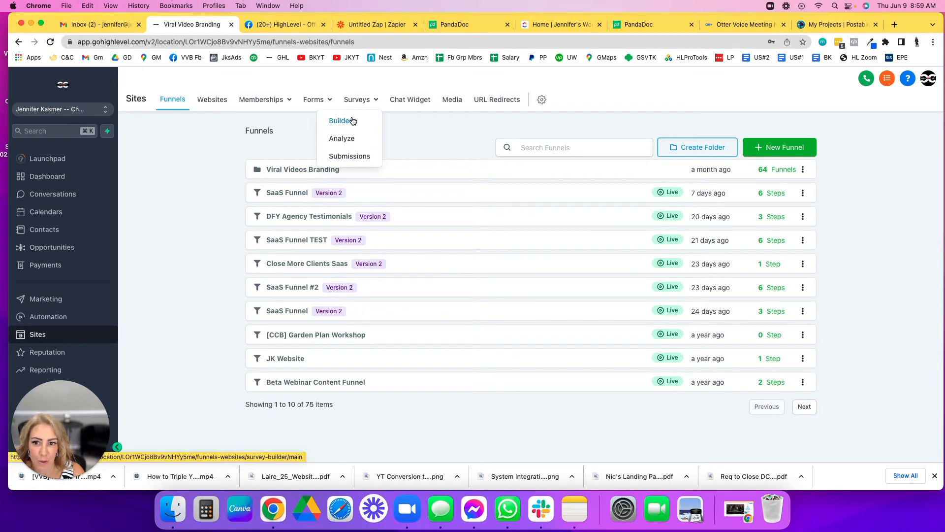
{"action": "left_click", "coordinate": [353, 121]}
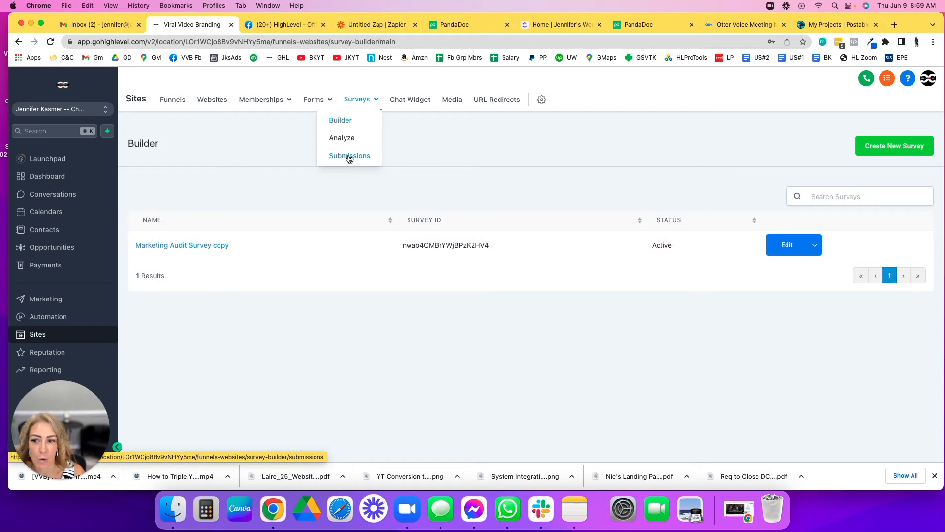
View the slides of the Marketing Audit Survey copy and return to the survey list, discarding any unsaved work.
{"action": "left_click", "coordinate": [213, 246]}
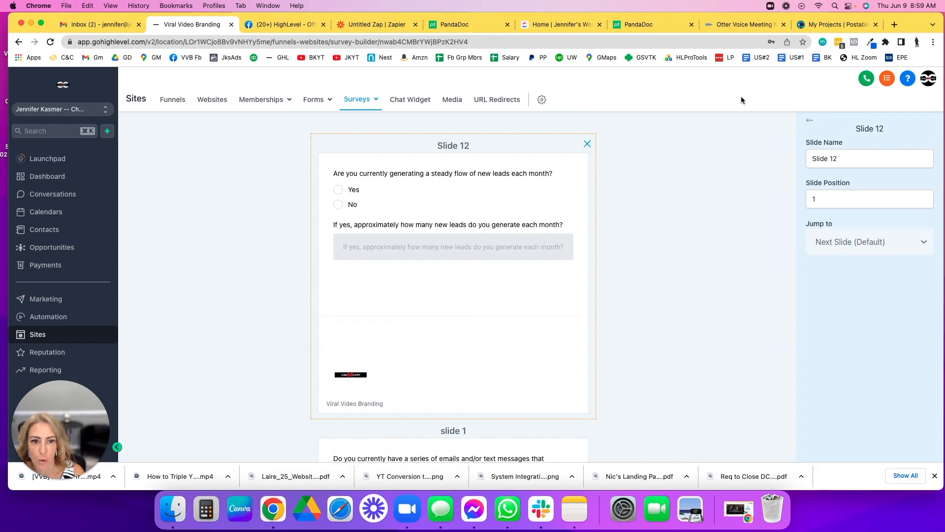
{"action": "mouse_move", "coordinate": [351, 100]}
{"action": "left_click", "coordinate": [351, 119]}
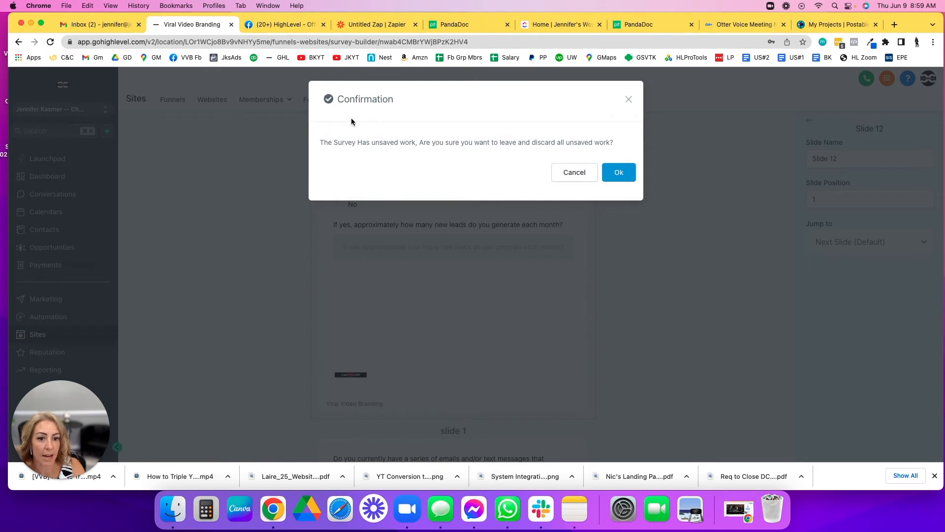
{"action": "left_click", "coordinate": [618, 172]}
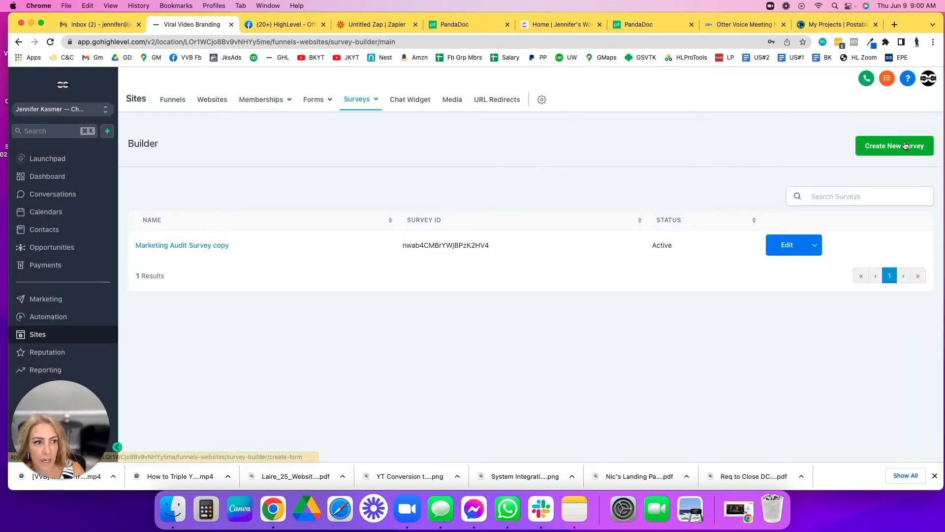
Create a new survey and place First Name, Last Name, Phone, Email and Organization fields in that order on Slide 1.
{"action": "left_click", "coordinate": [908, 148]}
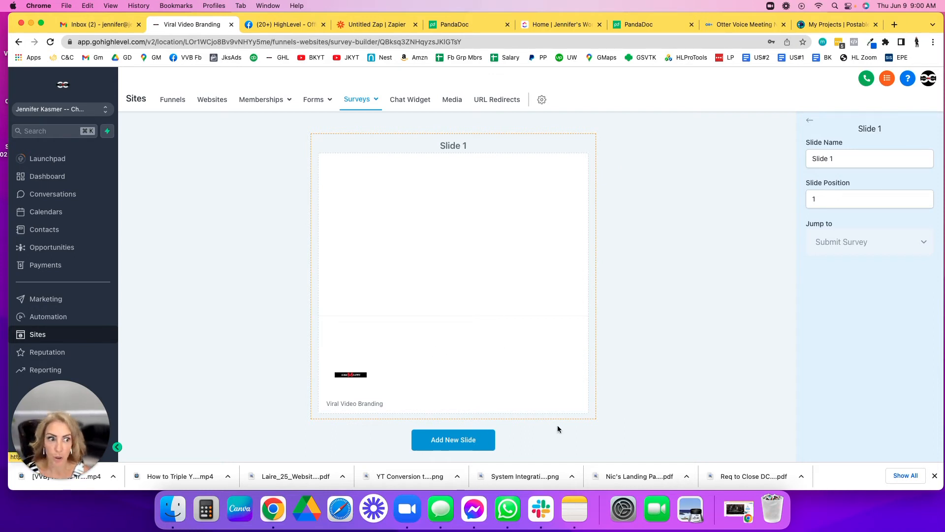
{"action": "left_click", "coordinate": [812, 118]}
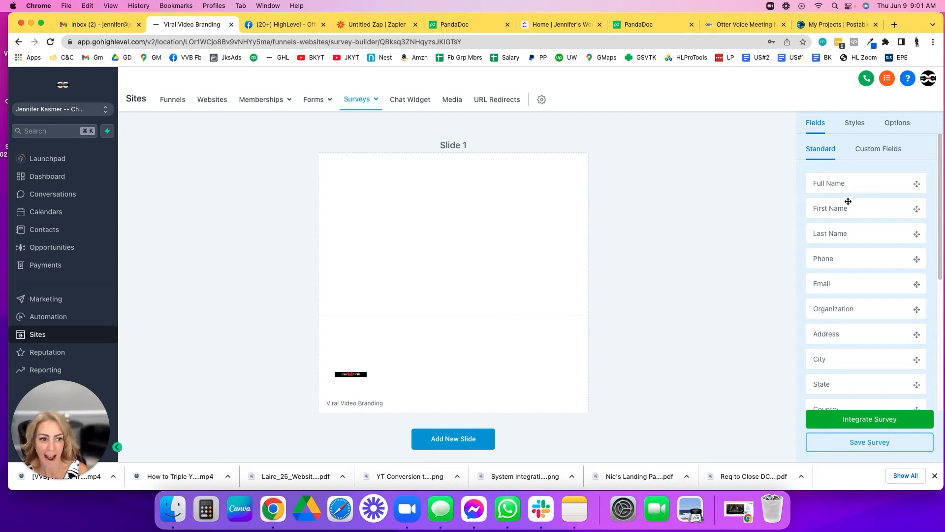
{"action": "left_click_drag", "start_coordinate": [843, 208], "coordinate": [438, 193]}
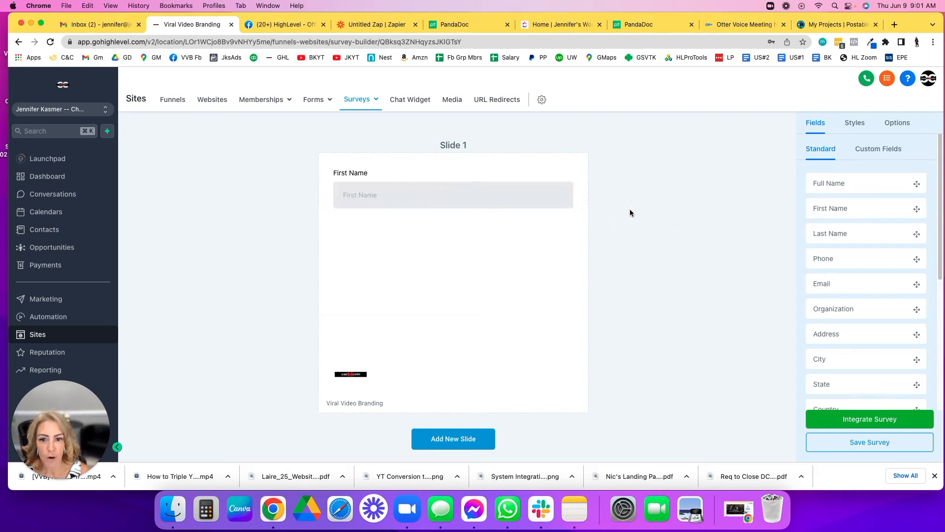
{"action": "left_click_drag", "start_coordinate": [828, 238], "coordinate": [424, 227]}
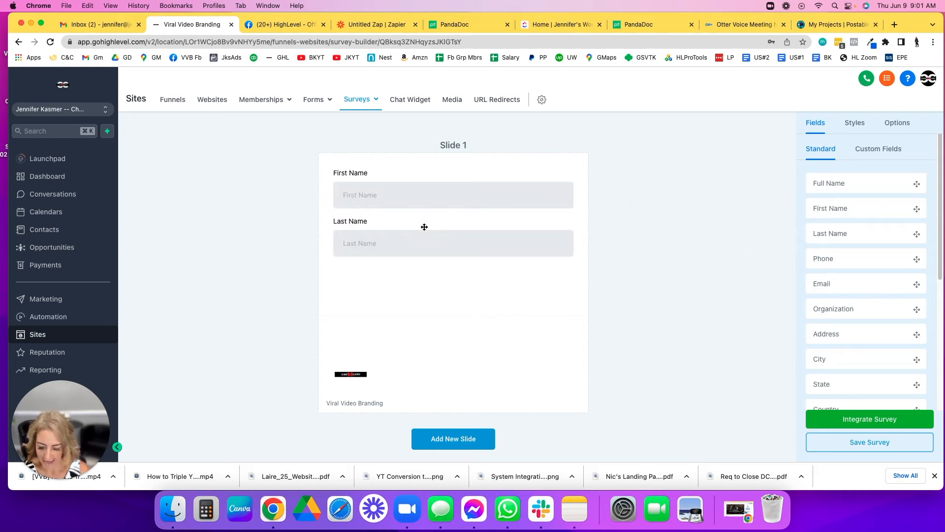
{"action": "left_click_drag", "start_coordinate": [858, 287], "coordinate": [400, 276]}
{"action": "left_click_drag", "start_coordinate": [818, 308], "coordinate": [394, 329]}
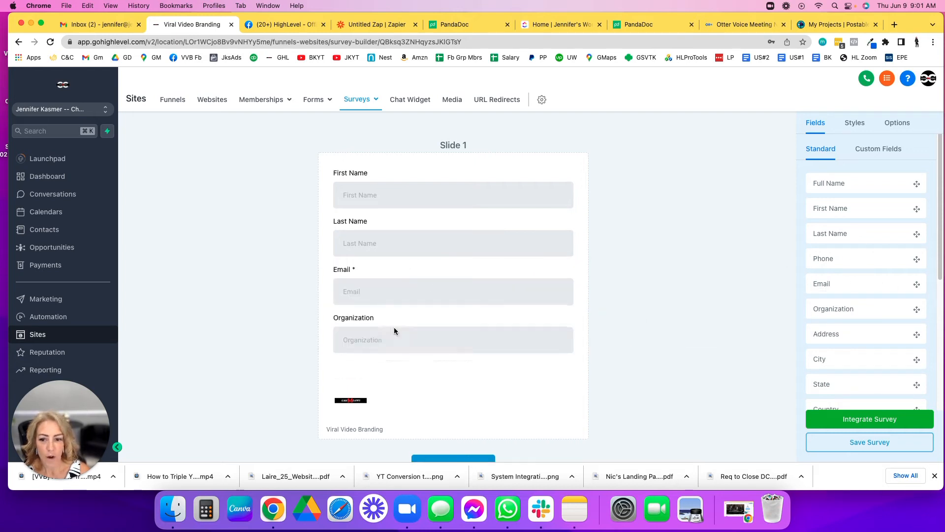
{"action": "left_click_drag", "start_coordinate": [833, 262], "coordinate": [370, 265]}
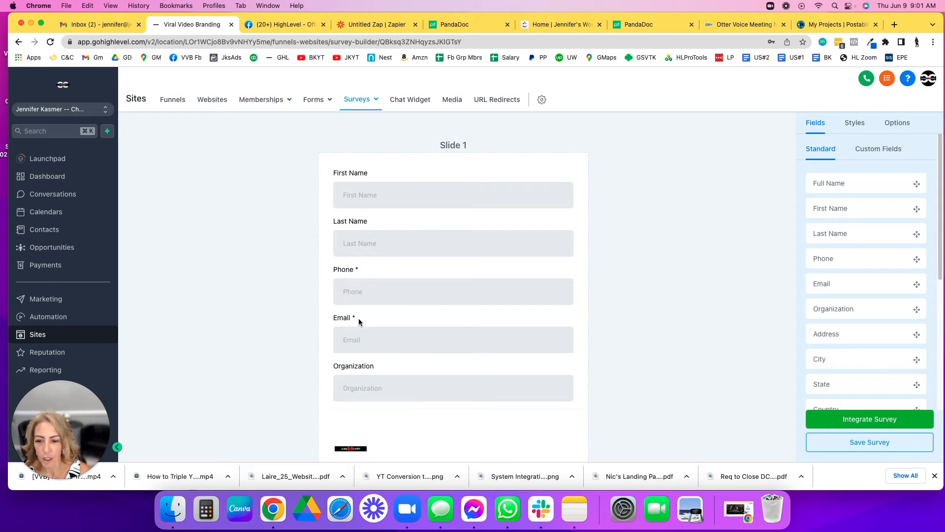
Add the Address, City, State and Postal code fields below Organization on Slide 1.
{"action": "scroll", "coordinate": [433, 275], "scroll_direction": "down", "scroll_amount": 1}
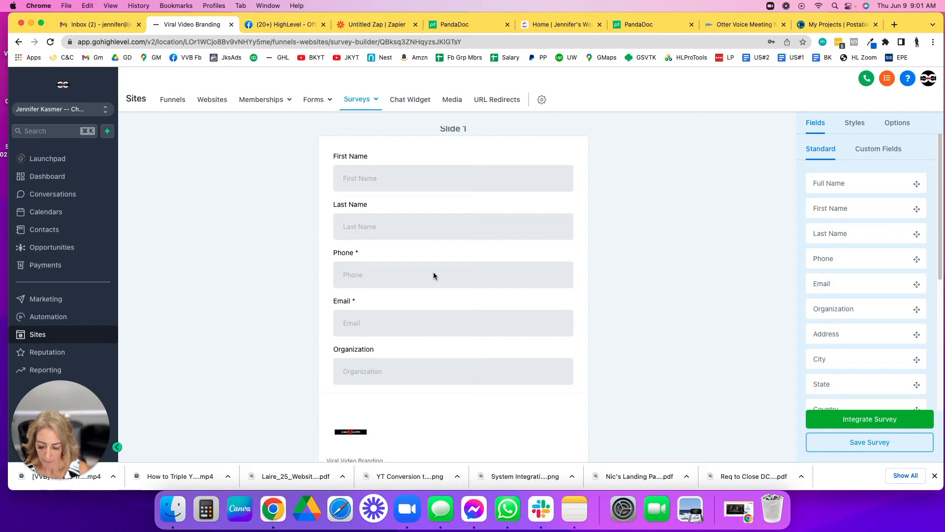
{"action": "scroll", "coordinate": [456, 352], "scroll_direction": "down", "scroll_amount": 4}
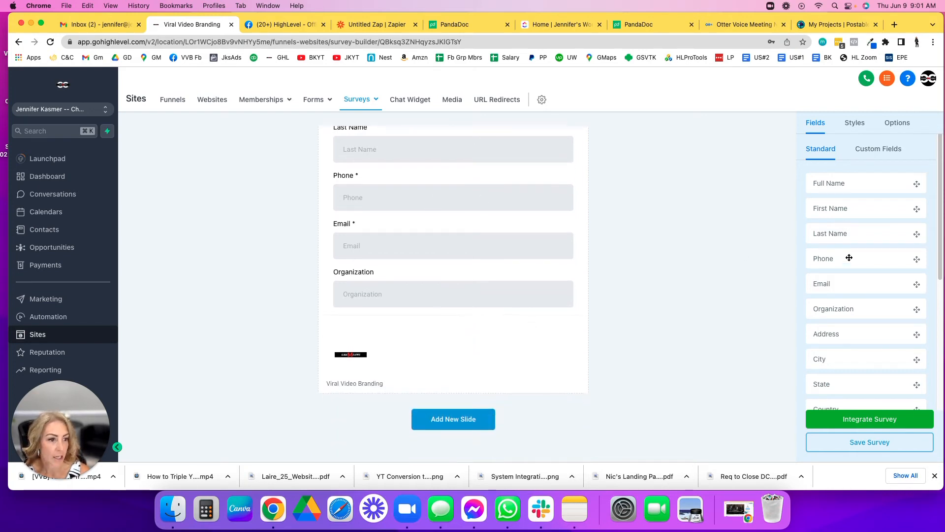
{"action": "left_click_drag", "start_coordinate": [854, 331], "coordinate": [382, 294]}
{"action": "left_click_drag", "start_coordinate": [843, 359], "coordinate": [384, 365]}
{"action": "left_click_drag", "start_coordinate": [831, 382], "coordinate": [376, 392]}
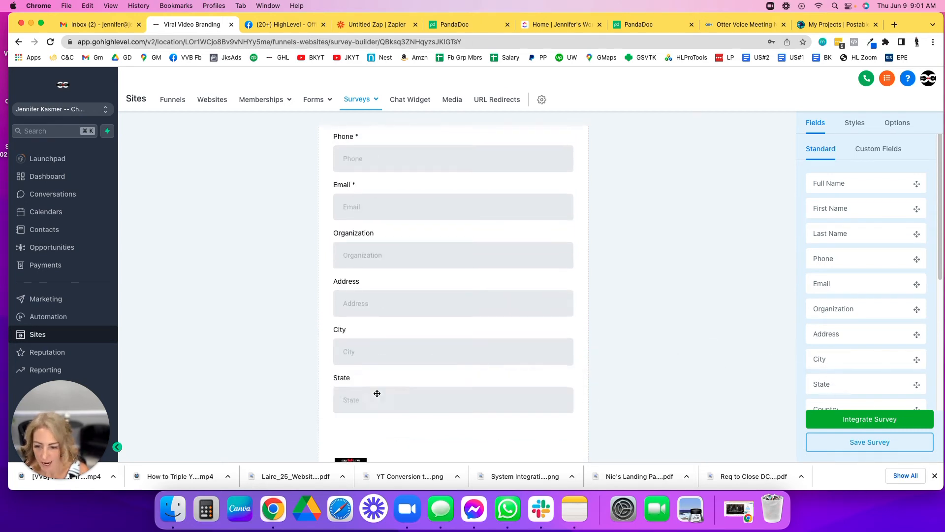
{"action": "scroll", "coordinate": [882, 337], "scroll_direction": "down", "scroll_amount": 5}
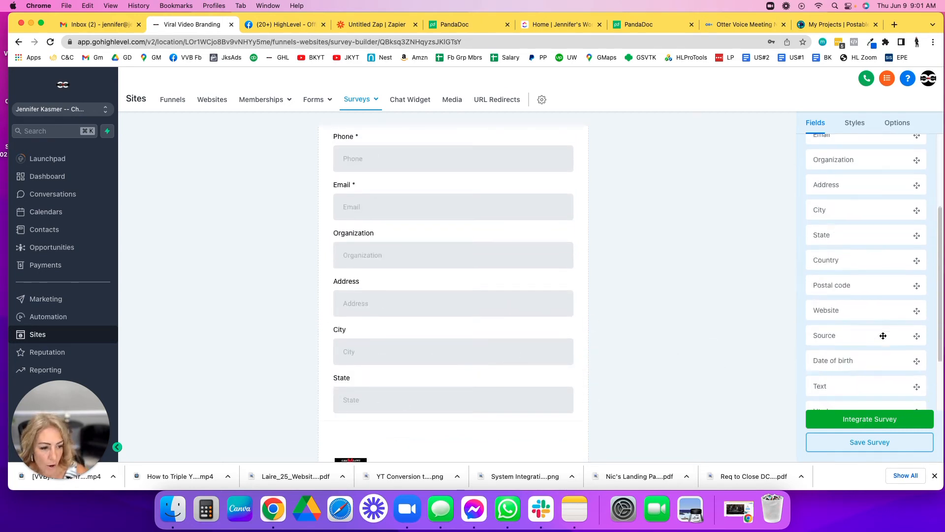
{"action": "left_click_drag", "start_coordinate": [834, 216], "coordinate": [378, 423]}
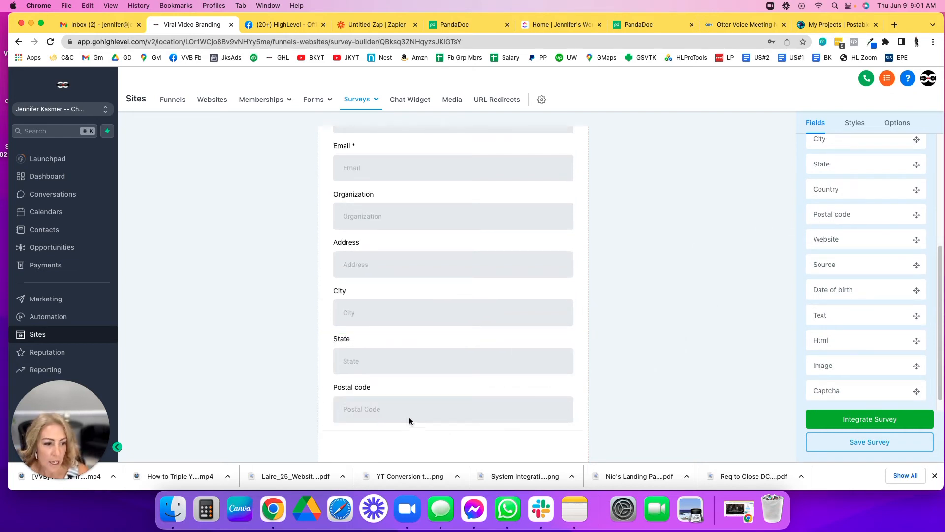
Add the custom field "Phone Number You Want to Forward Your Calls to*" below Postal code.
{"action": "scroll", "coordinate": [894, 353], "scroll_direction": "down", "scroll_amount": 2}
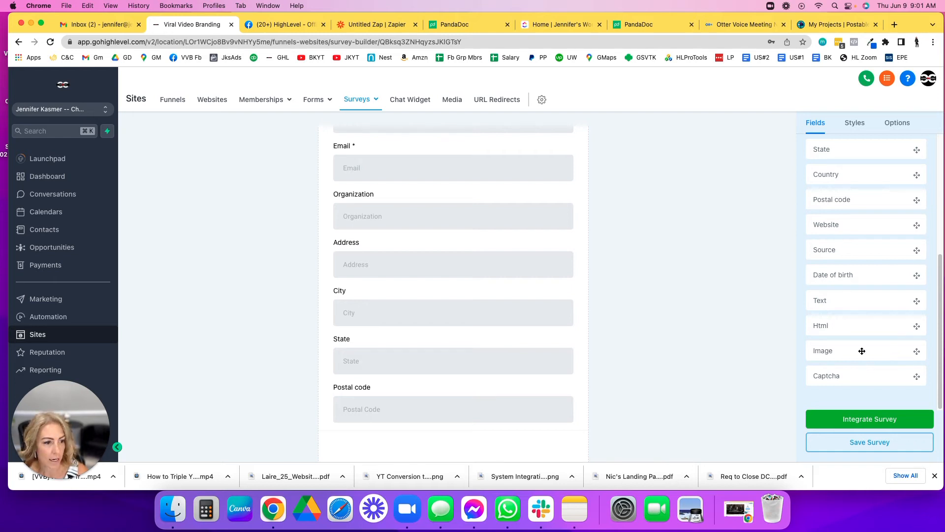
{"action": "scroll", "coordinate": [860, 349], "scroll_direction": "up", "scroll_amount": 5}
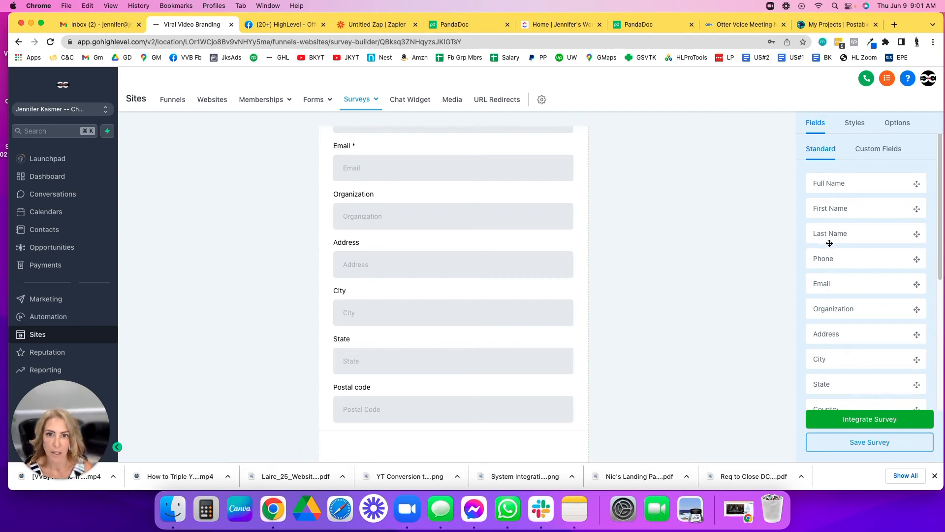
{"action": "left_click", "coordinate": [869, 153]}
{"action": "scroll", "coordinate": [867, 323], "scroll_direction": "down", "scroll_amount": 3}
{"action": "scroll", "coordinate": [866, 322], "scroll_direction": "down", "scroll_amount": 15}
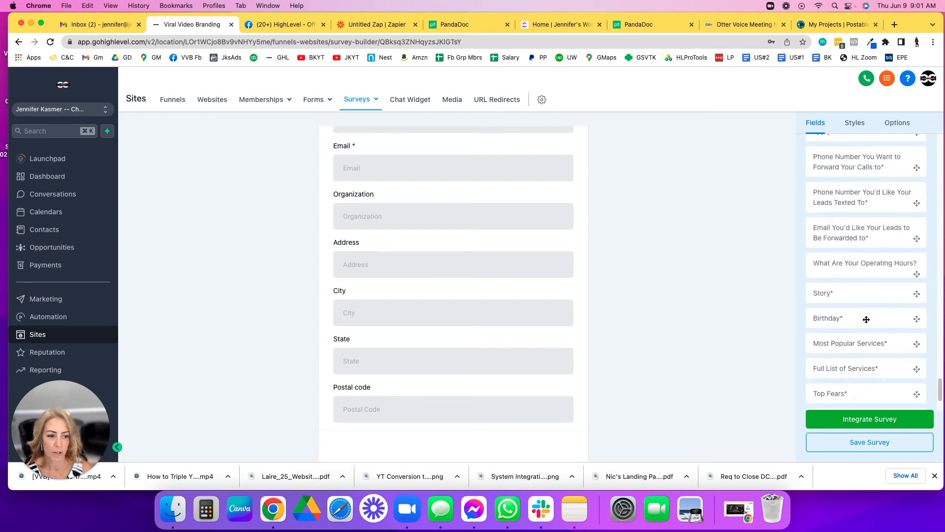
{"action": "scroll", "coordinate": [865, 319], "scroll_direction": "down", "scroll_amount": 4}
{"action": "scroll", "coordinate": [853, 293], "scroll_direction": "up", "scroll_amount": 1}
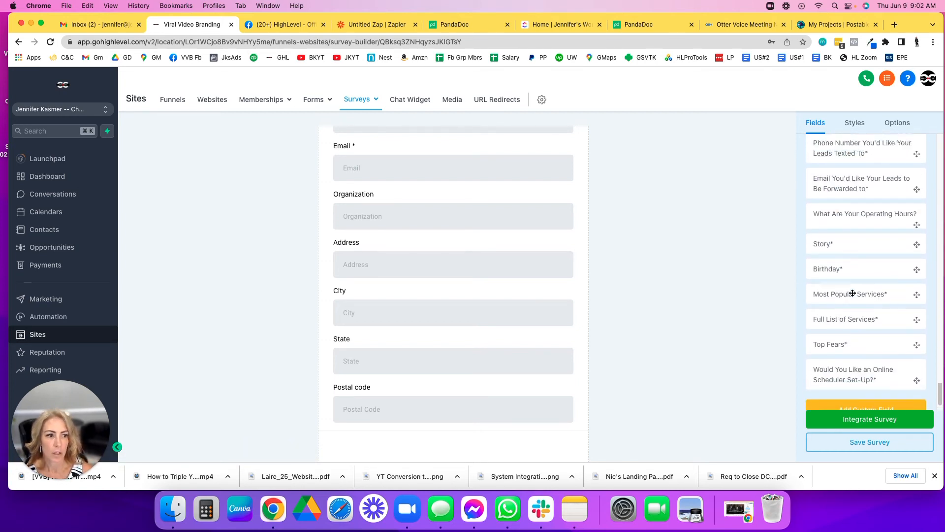
{"action": "scroll", "coordinate": [853, 292], "scroll_direction": "up", "scroll_amount": 2}
{"action": "scroll", "coordinate": [863, 242], "scroll_direction": "up", "scroll_amount": 1}
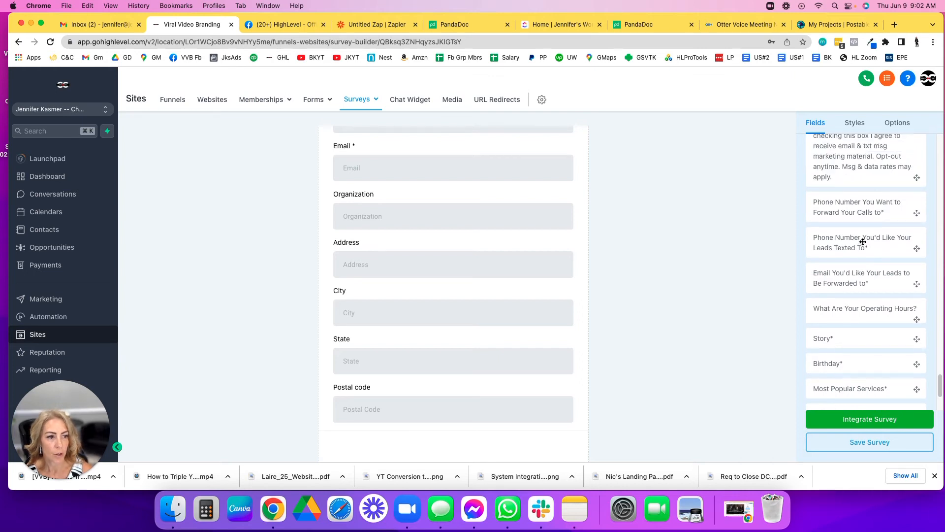
{"action": "scroll", "coordinate": [863, 242], "scroll_direction": "up", "scroll_amount": 2}
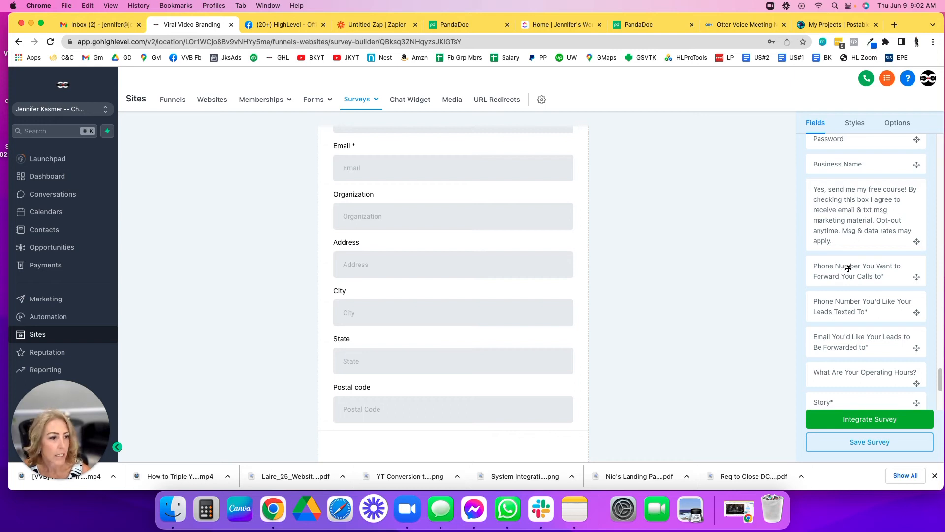
{"action": "left_click_drag", "start_coordinate": [861, 266], "coordinate": [390, 394]}
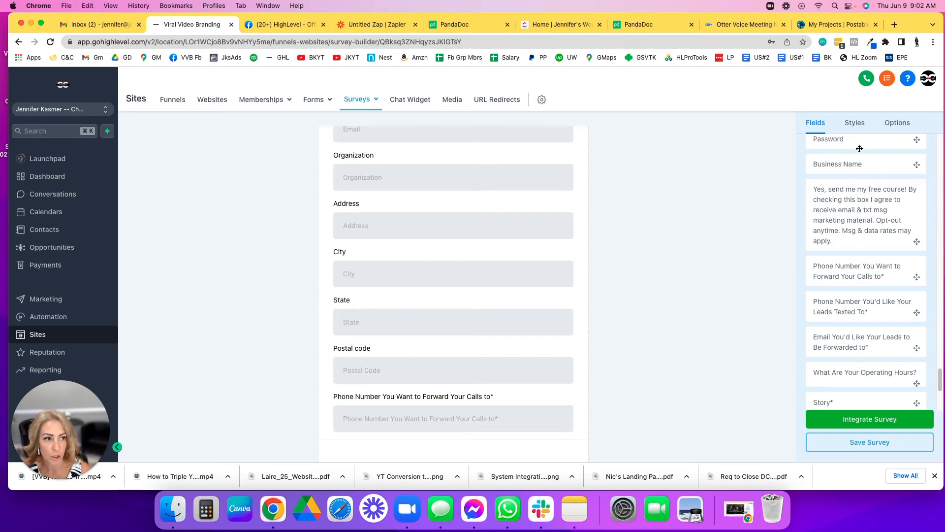
{"action": "scroll", "coordinate": [883, 308], "scroll_direction": "up", "scroll_amount": 5}
{"action": "scroll", "coordinate": [883, 308], "scroll_direction": "up", "scroll_amount": 10}
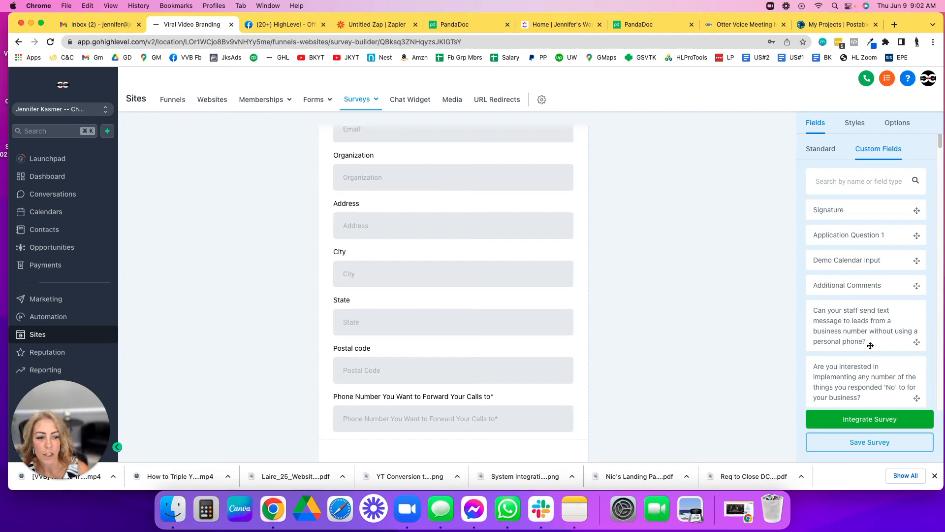
{"action": "scroll", "coordinate": [874, 328], "scroll_direction": "down", "scroll_amount": 15}
{"action": "scroll", "coordinate": [875, 312], "scroll_direction": "down", "scroll_amount": 10}
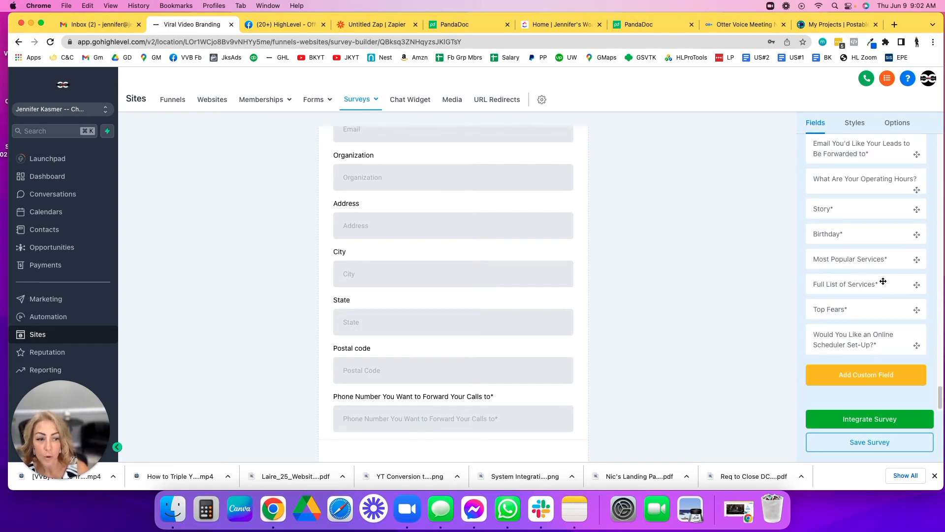
{"action": "left_click", "coordinate": [878, 380]}
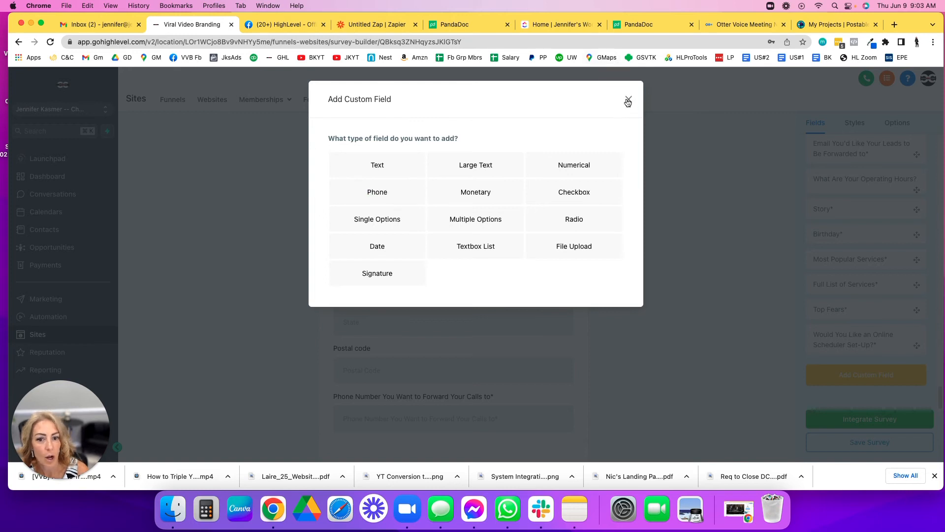
{"action": "left_click", "coordinate": [371, 164]}
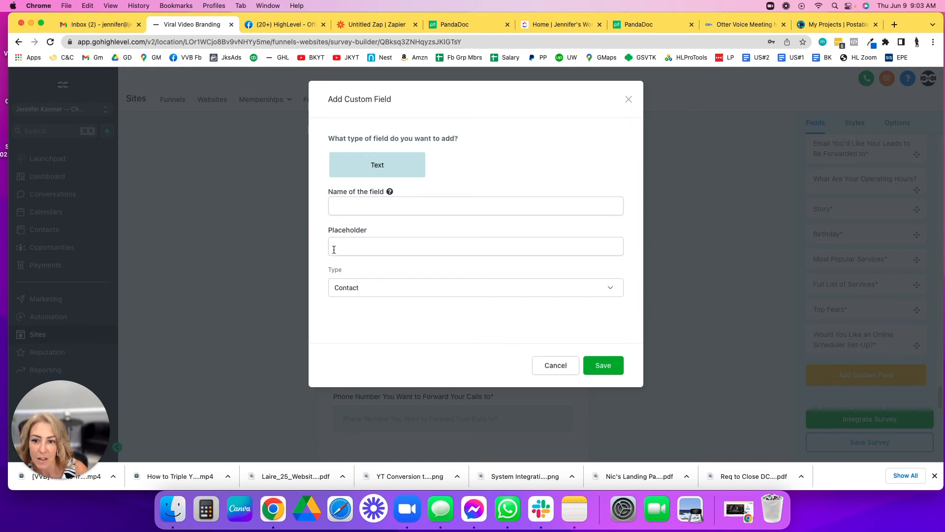
{"action": "left_click", "coordinate": [555, 365]}
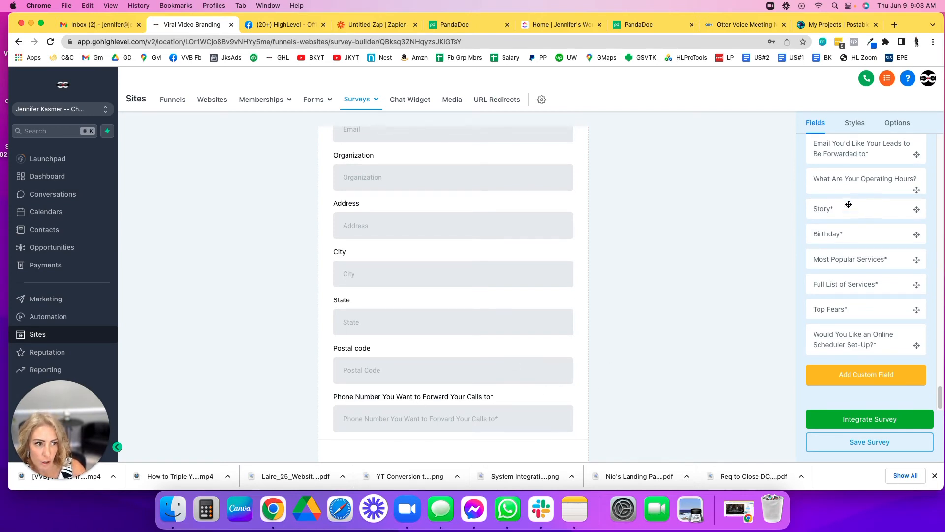
Add the custom fields "Phone Number You'd Like Your Leads Texted To*" and "Email You'd Like Your Leads to Be Forwarded to*" at the end of Slide 1.
{"action": "scroll", "coordinate": [851, 213], "scroll_direction": "up", "scroll_amount": 3}
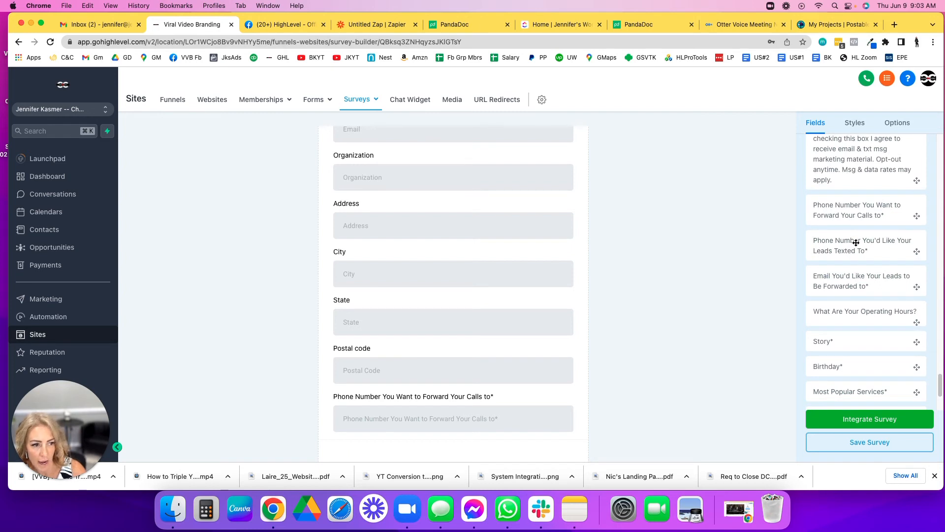
{"action": "left_click_drag", "start_coordinate": [869, 245], "coordinate": [400, 415]}
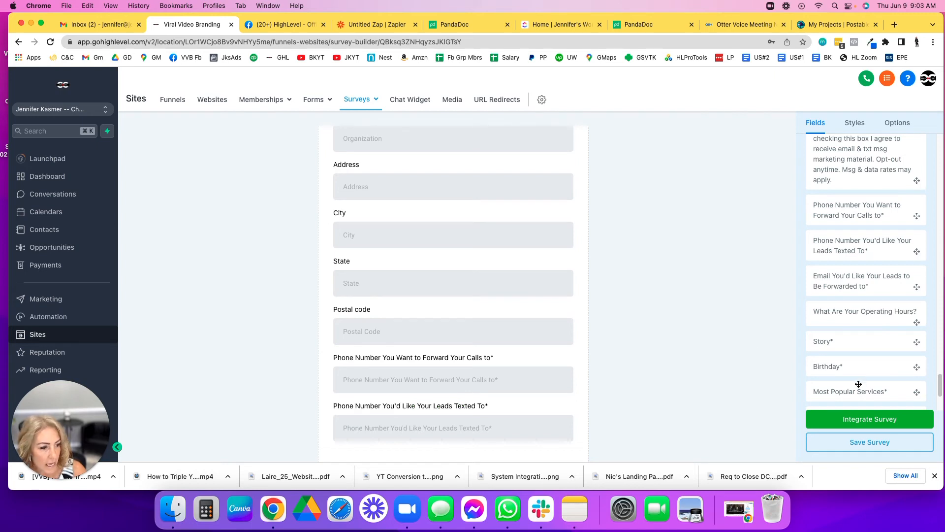
{"action": "scroll", "coordinate": [859, 384], "scroll_direction": "down", "scroll_amount": 1}
{"action": "left_click_drag", "start_coordinate": [865, 269], "coordinate": [415, 423]}
{"action": "scroll", "coordinate": [415, 423], "scroll_direction": "down", "scroll_amount": 3}
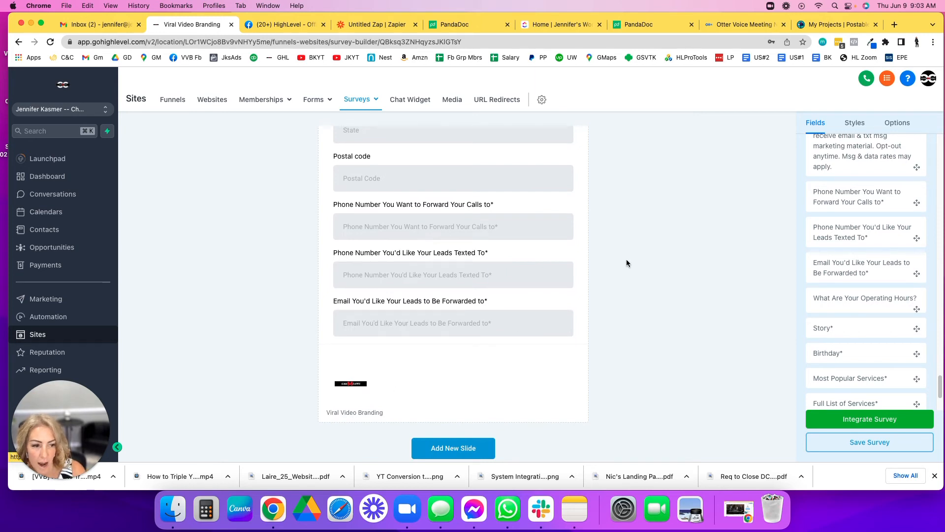
Look through the full list of custom fields available for the survey.
{"action": "scroll", "coordinate": [861, 246], "scroll_direction": "down", "scroll_amount": 5}
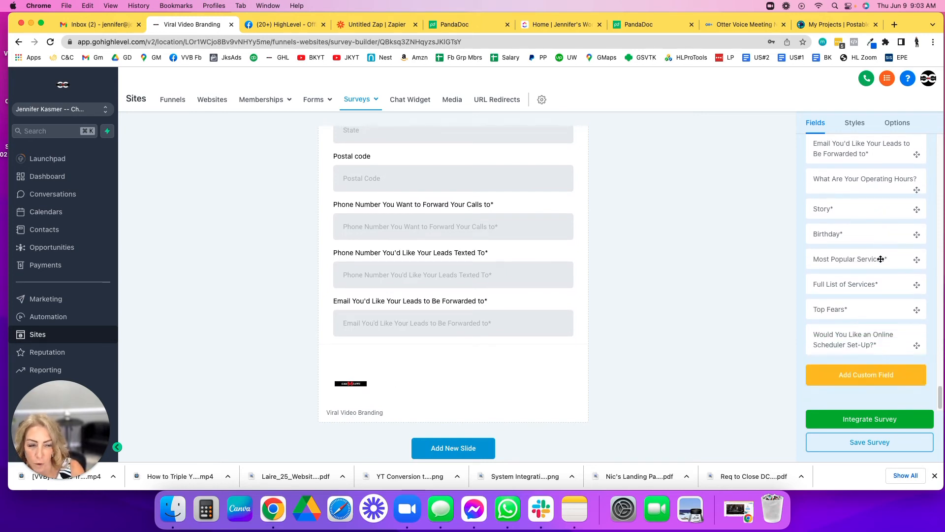
{"action": "scroll", "coordinate": [881, 259], "scroll_direction": "up", "scroll_amount": 10}
{"action": "scroll", "coordinate": [880, 259], "scroll_direction": "up", "scroll_amount": 10}
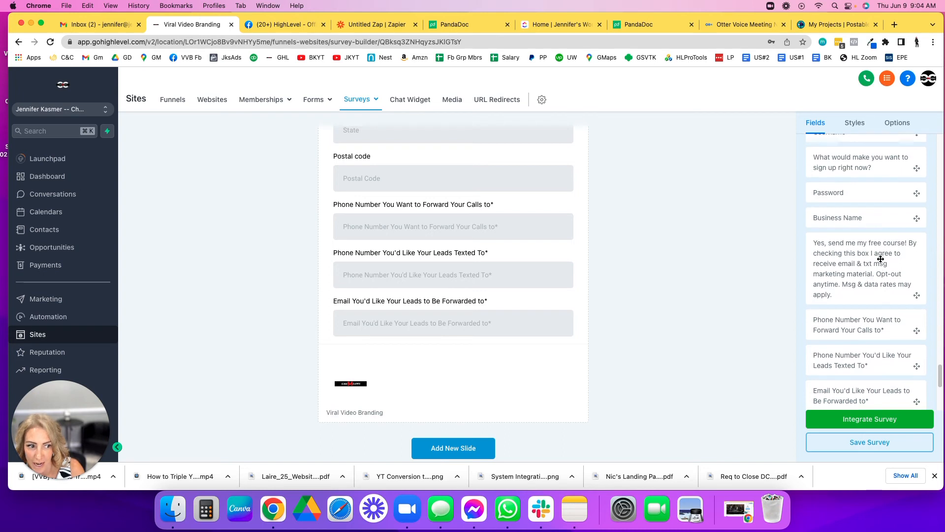
{"action": "scroll", "coordinate": [880, 258], "scroll_direction": "up", "scroll_amount": 15}
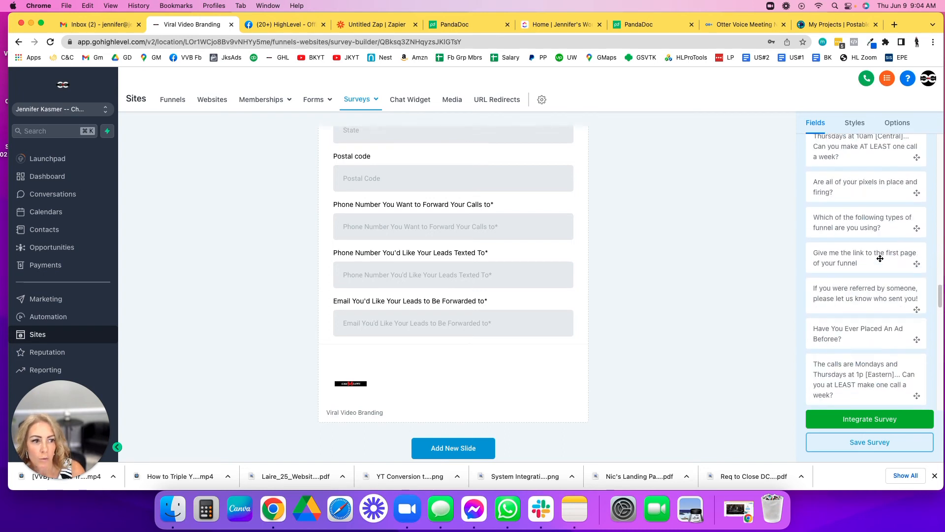
{"action": "scroll", "coordinate": [879, 259], "scroll_direction": "up", "scroll_amount": 15}
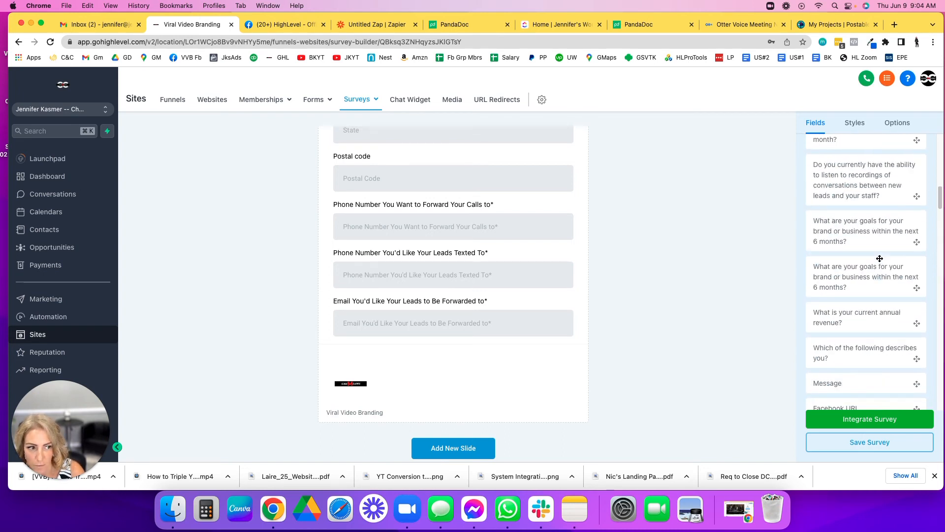
{"action": "scroll", "coordinate": [879, 258], "scroll_direction": "down", "scroll_amount": 5}
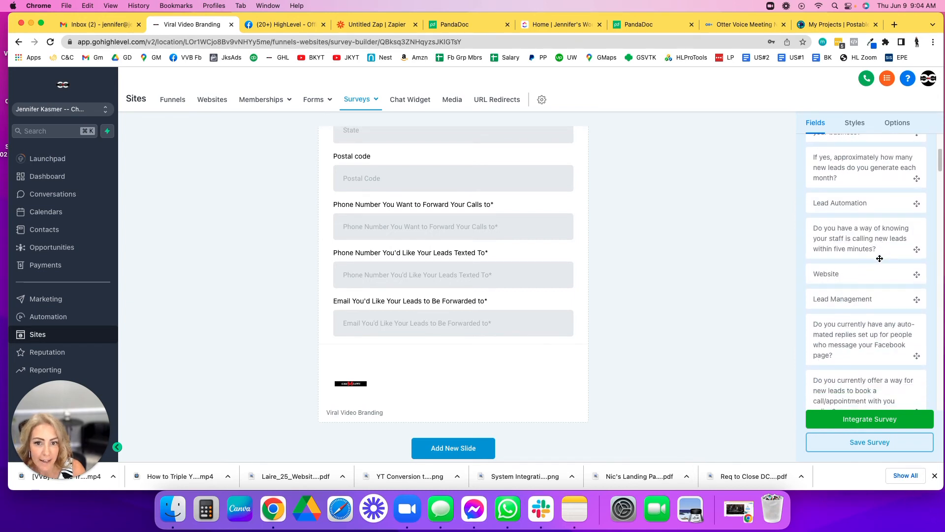
{"action": "scroll", "coordinate": [876, 256], "scroll_direction": "up", "scroll_amount": 10}
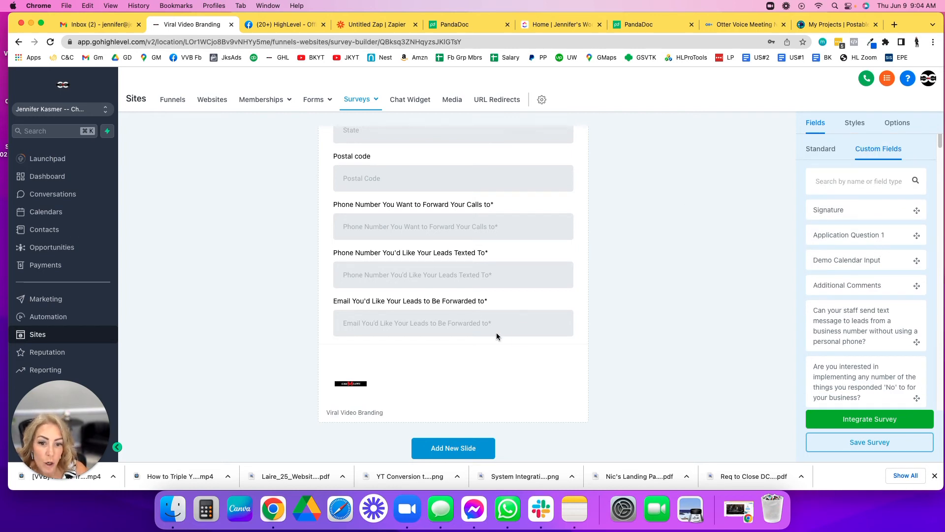
{"action": "scroll", "coordinate": [497, 335], "scroll_direction": "down", "scroll_amount": 1}
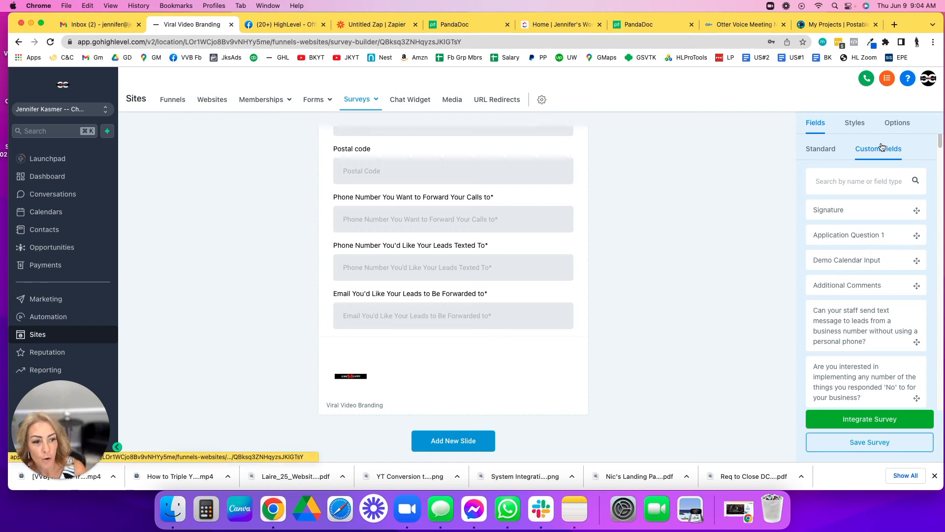
{"action": "scroll", "coordinate": [835, 291], "scroll_direction": "down", "scroll_amount": 1}
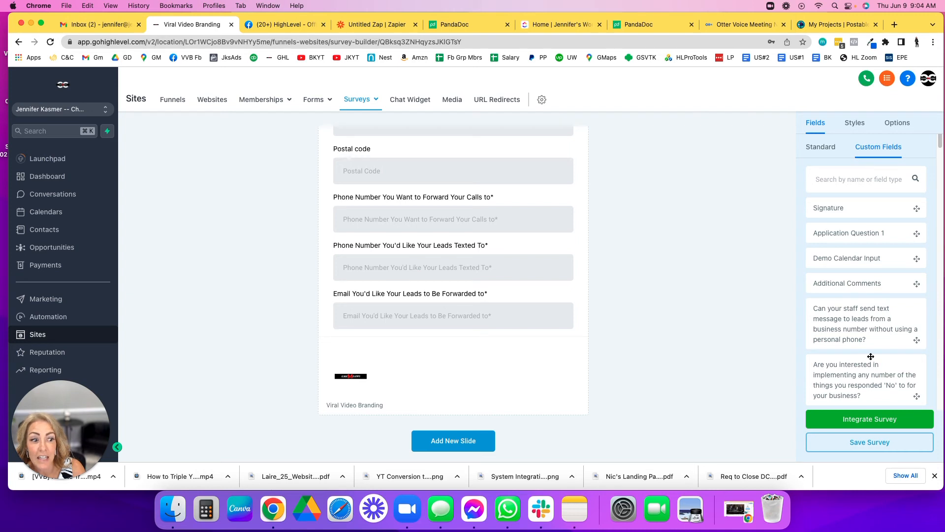
Add the custom fields "What Are Your Operating Hours?", "Story*" and "Birthday*" in that order at the end of Slide 1.
{"action": "scroll", "coordinate": [835, 291], "scroll_direction": "down", "scroll_amount": 10}
{"action": "scroll", "coordinate": [876, 350], "scroll_direction": "down", "scroll_amount": 10}
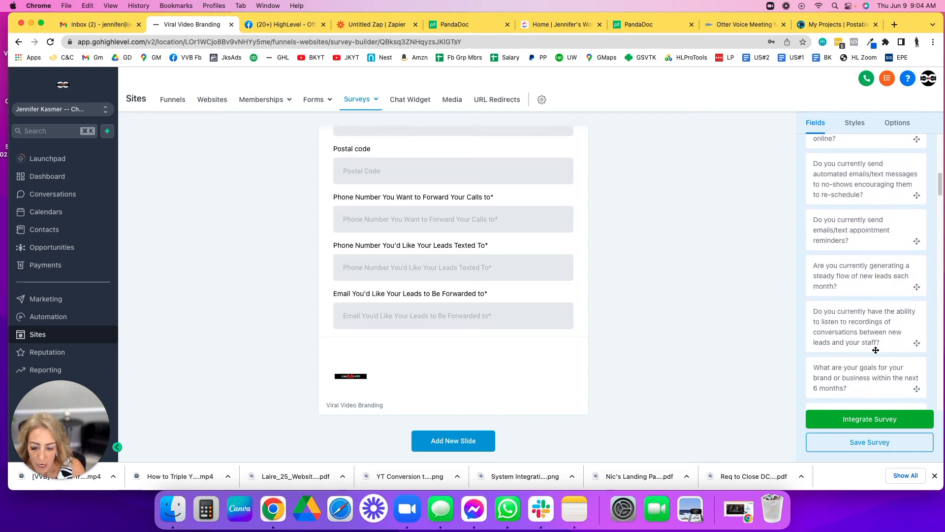
{"action": "scroll", "coordinate": [875, 351], "scroll_direction": "down", "scroll_amount": 10}
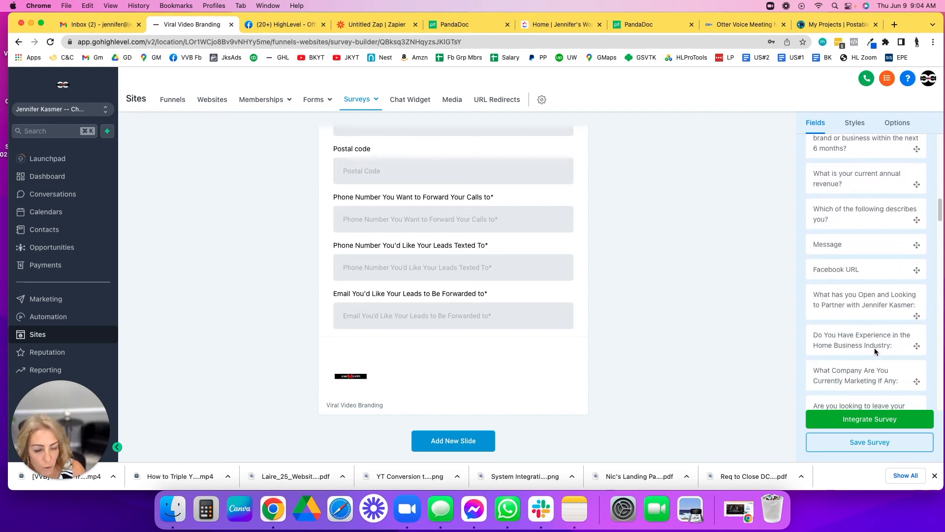
{"action": "scroll", "coordinate": [874, 350], "scroll_direction": "down", "scroll_amount": 10}
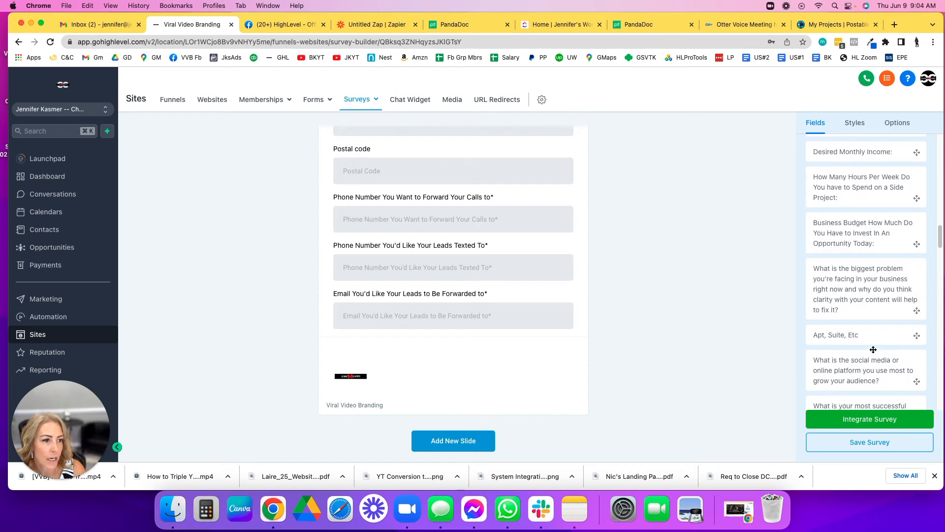
{"action": "scroll", "coordinate": [871, 350], "scroll_direction": "down", "scroll_amount": 10}
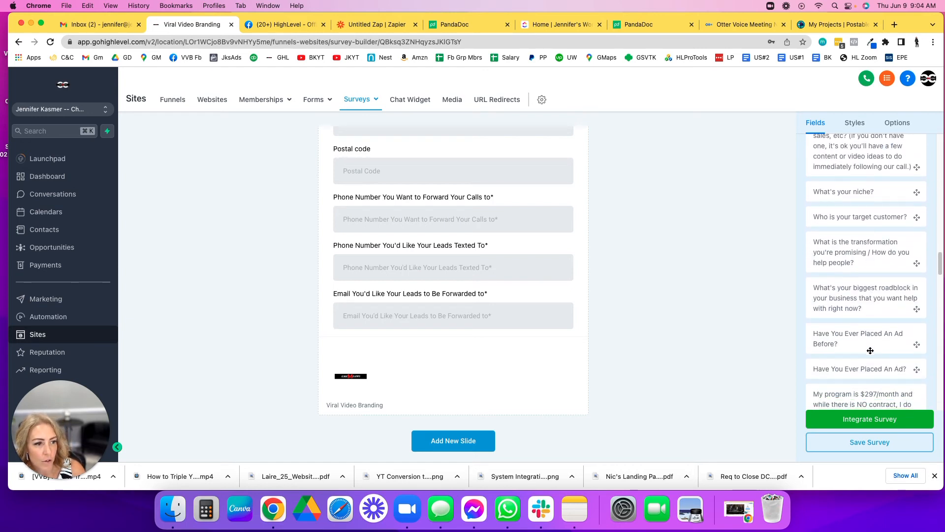
{"action": "scroll", "coordinate": [871, 351], "scroll_direction": "down", "scroll_amount": 10}
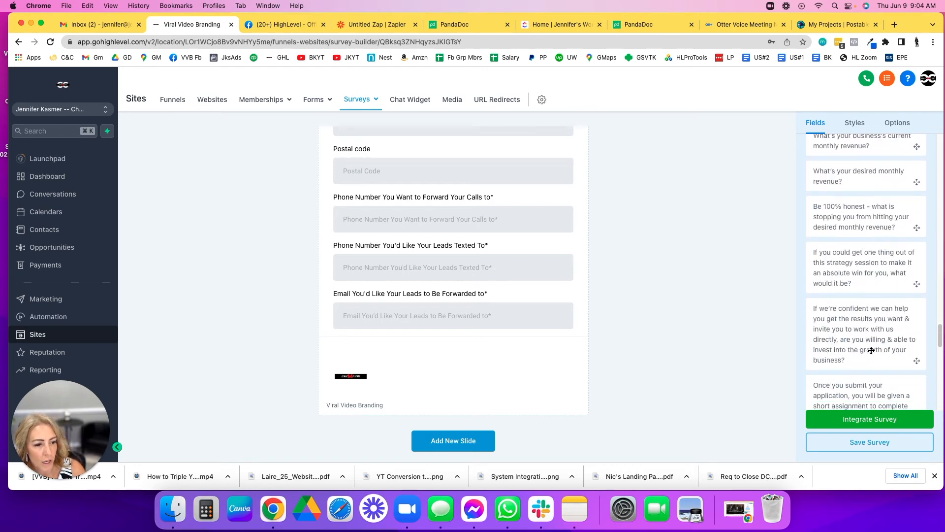
{"action": "scroll", "coordinate": [871, 352], "scroll_direction": "down", "scroll_amount": 8}
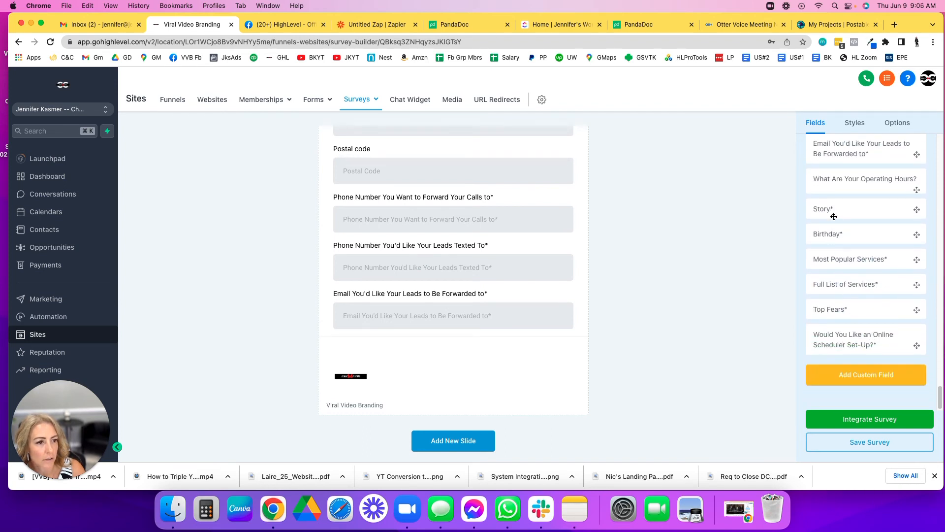
{"action": "left_click_drag", "start_coordinate": [840, 178], "coordinate": [364, 336]}
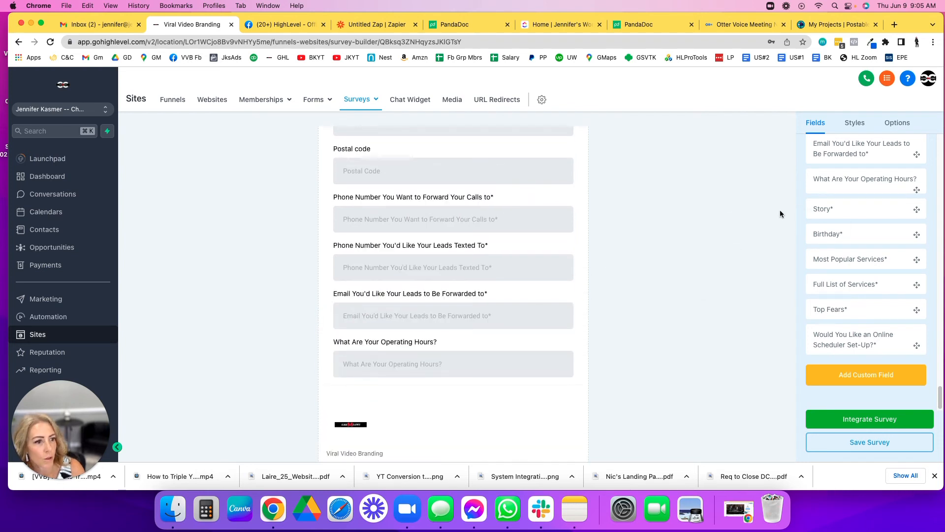
{"action": "left_click_drag", "start_coordinate": [830, 211], "coordinate": [377, 361]}
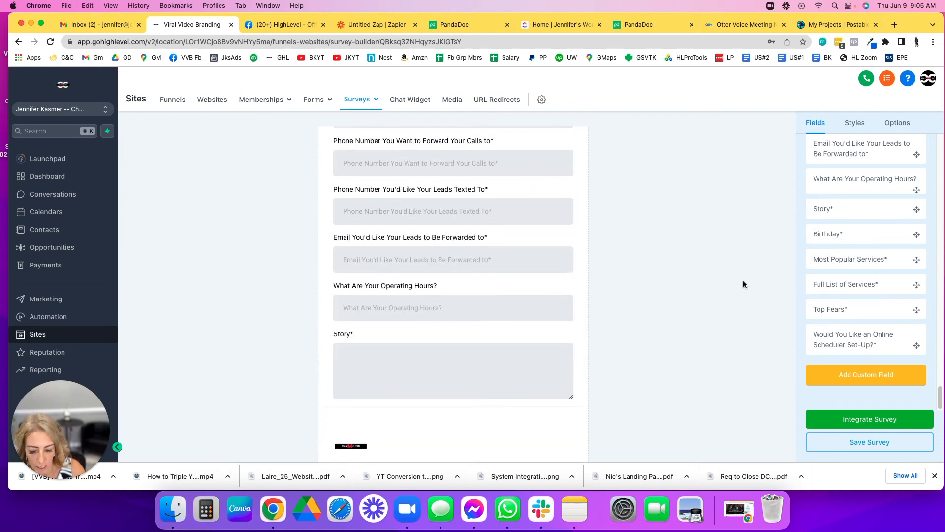
{"action": "left_click_drag", "start_coordinate": [841, 237], "coordinate": [386, 390]}
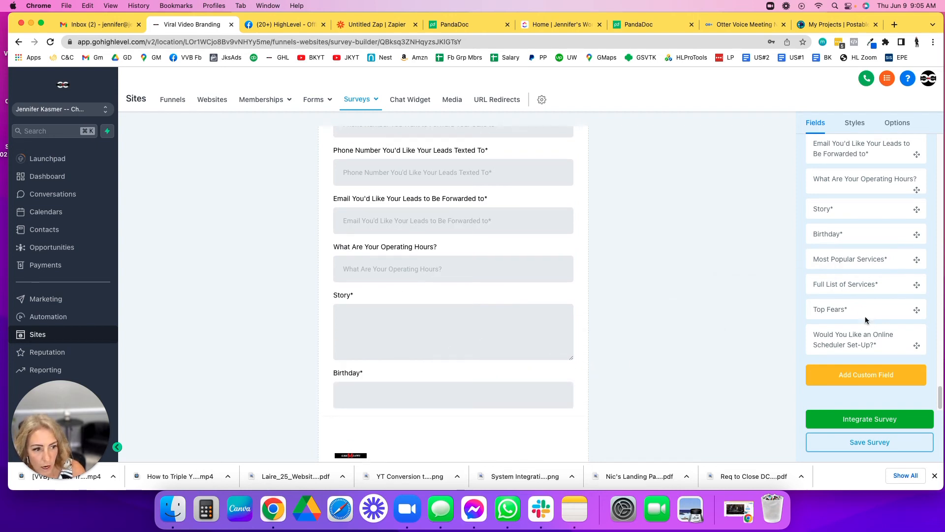
Add the custom fields "Most Popular Services*", "Full List of Services*" and "Top Fears*" in that order below Birthday* on Slide 1.
{"action": "left_click_drag", "start_coordinate": [856, 261], "coordinate": [383, 440]}
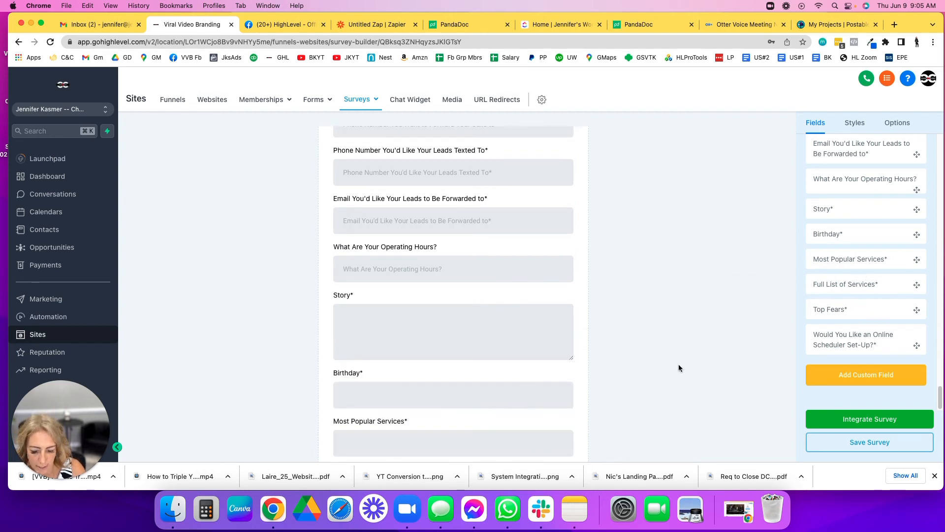
{"action": "left_click_drag", "start_coordinate": [841, 282], "coordinate": [370, 353]}
{"action": "left_click_drag", "start_coordinate": [847, 308], "coordinate": [485, 398]}
{"action": "scroll", "coordinate": [654, 344], "scroll_direction": "down", "scroll_amount": 4}
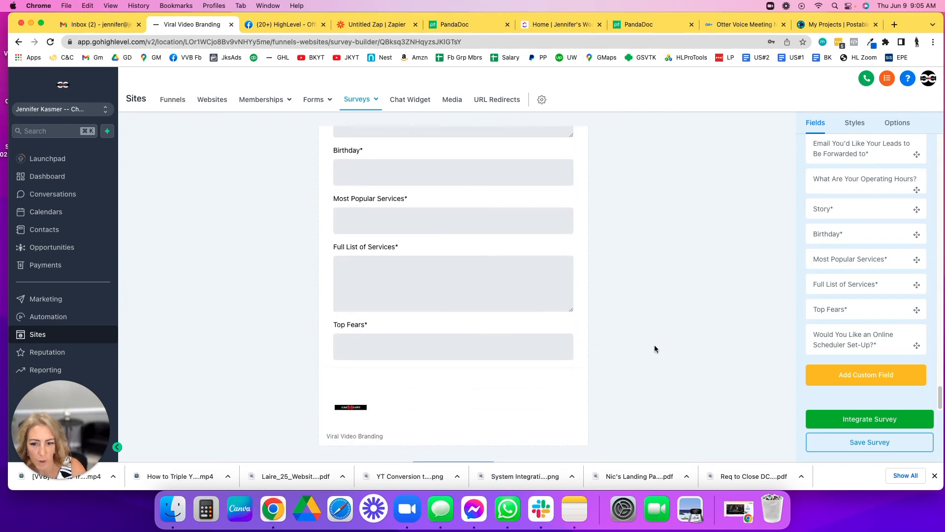
{"action": "scroll", "coordinate": [591, 384], "scroll_direction": "down", "scroll_amount": 2}
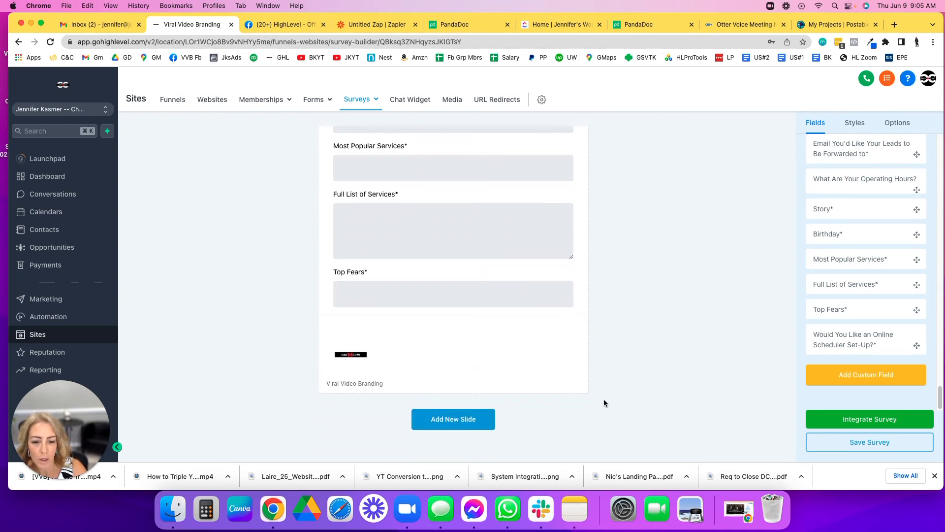
Rename Slide 1 to "New Client Onboarding Form" and save the survey.
{"action": "scroll", "coordinate": [603, 398], "scroll_direction": "up", "scroll_amount": 15}
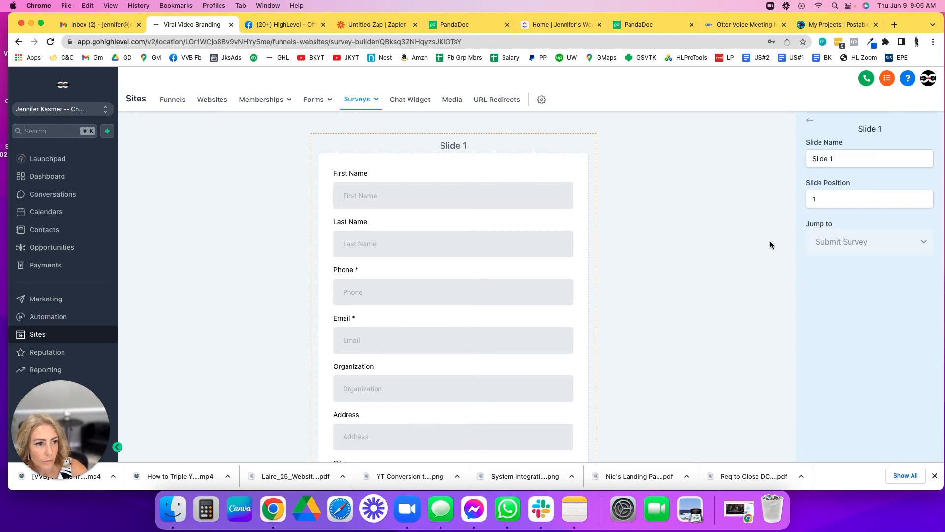
{"action": "left_click", "coordinate": [839, 160]}
{"action": "left_click_drag", "start_coordinate": [839, 161], "coordinate": [770, 164]}
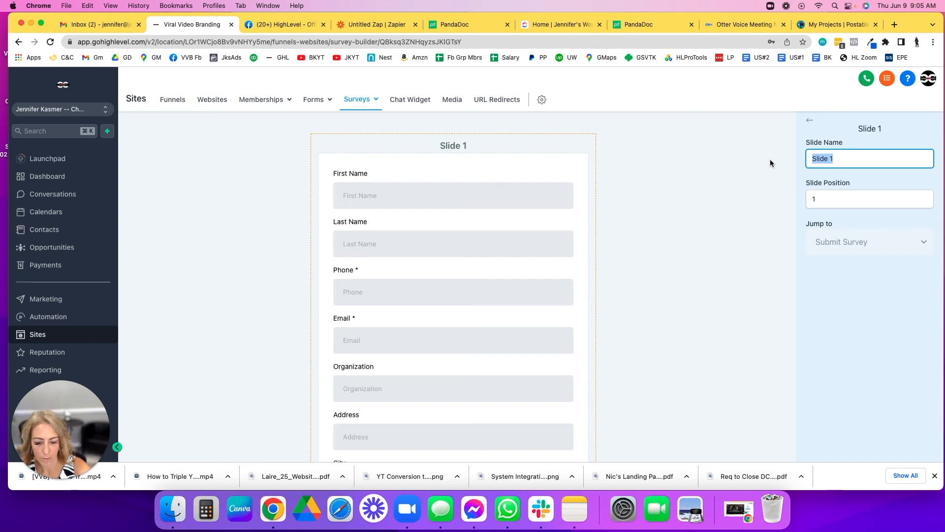
{"action": "key", "text": "BackSpace"}
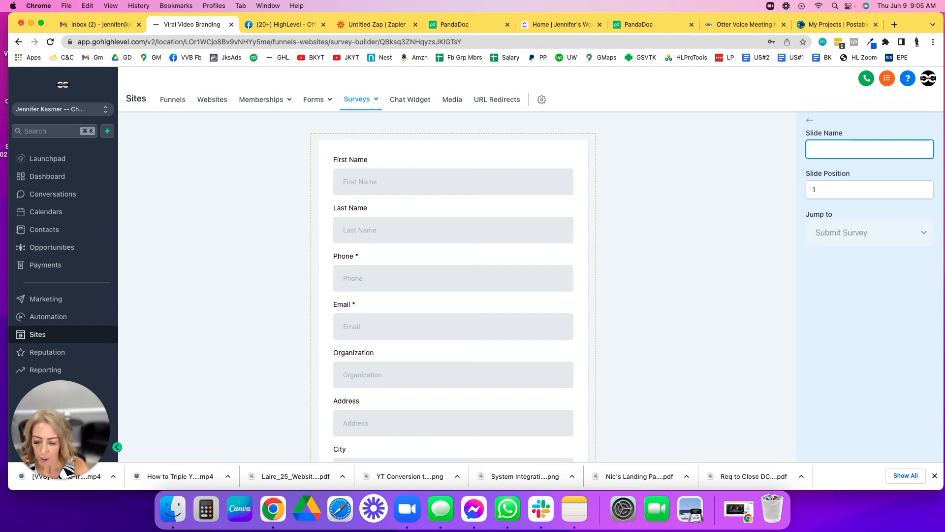
{"action": "type", "text": "New Client O"}
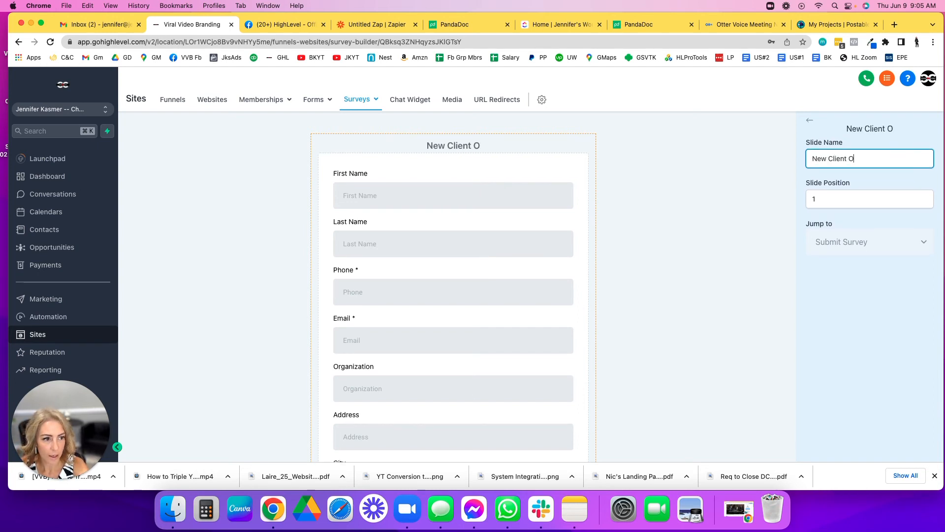
{"action": "type", "text": "nboarding Form"}
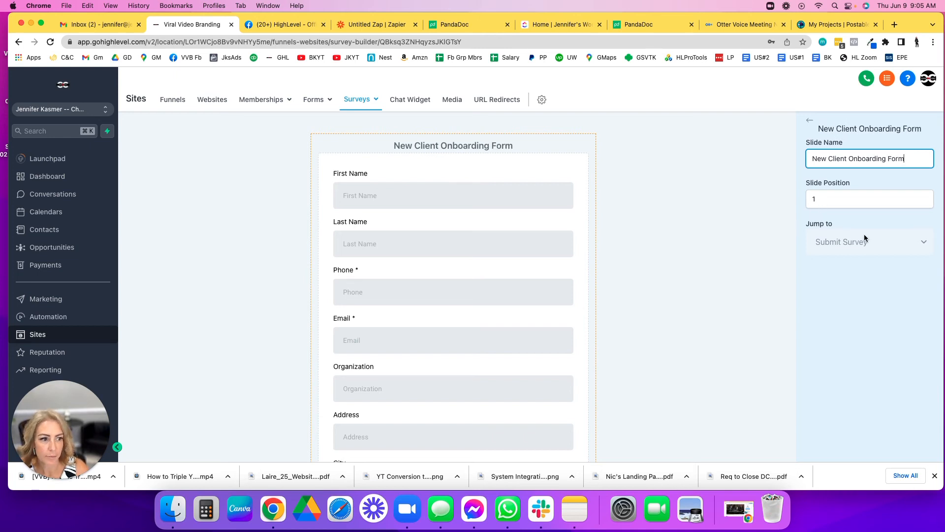
{"action": "left_click", "coordinate": [884, 247]}
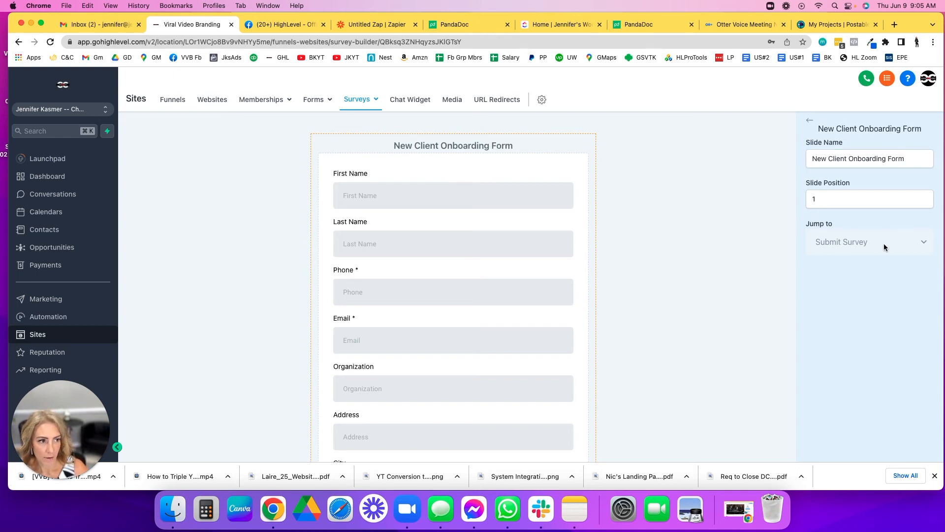
{"action": "left_click", "coordinate": [810, 120]}
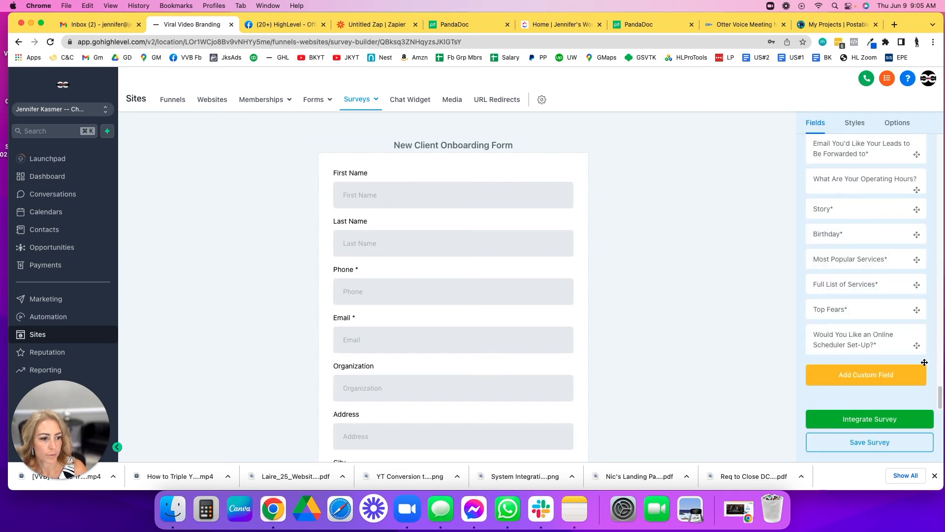
{"action": "left_click", "coordinate": [877, 450]}
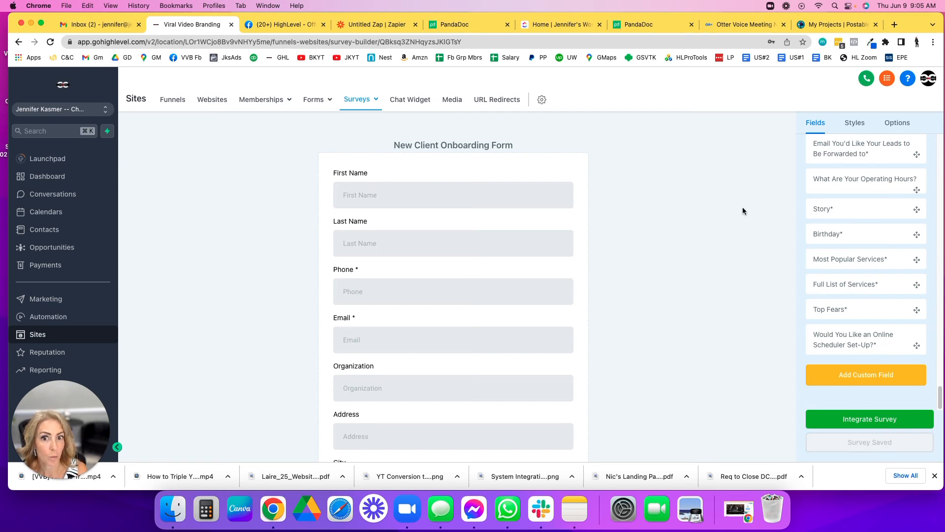
Insert the custom field "Would You Like an Online Scheduler Set-Up?*" between Full List of Services* and Top Fears*, and save the survey.
{"action": "scroll", "coordinate": [758, 284], "scroll_direction": "down", "scroll_amount": 3}
{"action": "scroll", "coordinate": [840, 286], "scroll_direction": "up", "scroll_amount": 5}
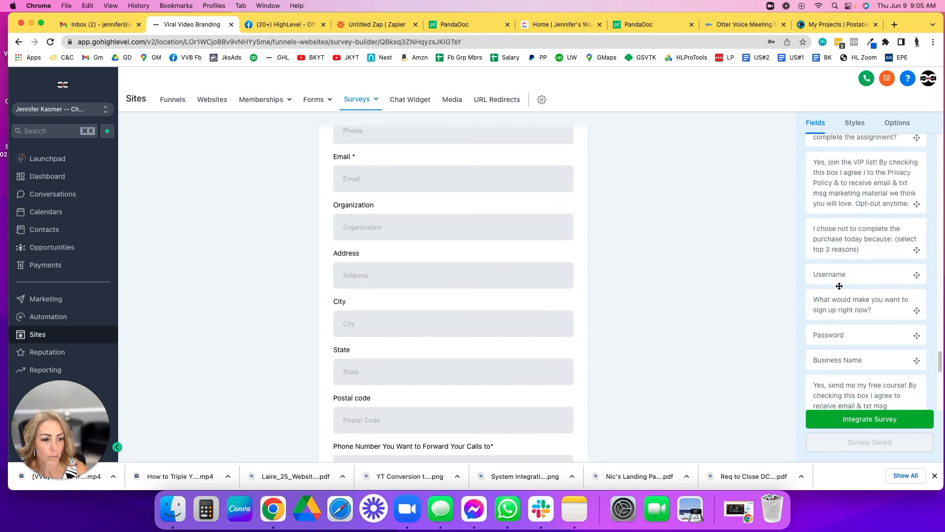
{"action": "scroll", "coordinate": [840, 282], "scroll_direction": "down", "scroll_amount": 3}
{"action": "scroll", "coordinate": [508, 319], "scroll_direction": "down", "scroll_amount": 10}
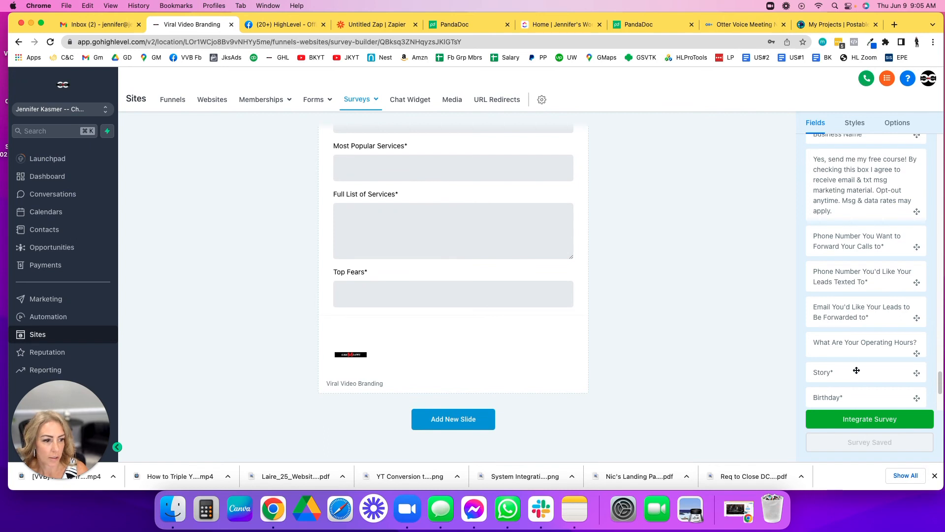
{"action": "scroll", "coordinate": [857, 360], "scroll_direction": "down", "scroll_amount": 3}
{"action": "scroll", "coordinate": [851, 341], "scroll_direction": "down", "scroll_amount": 3}
{"action": "left_click_drag", "start_coordinate": [848, 344], "coordinate": [380, 232]}
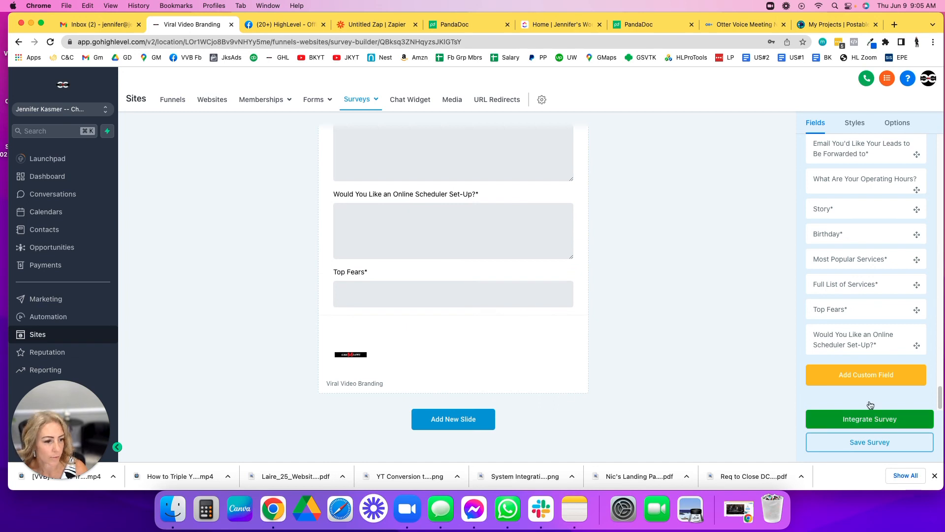
{"action": "left_click", "coordinate": [870, 443]}
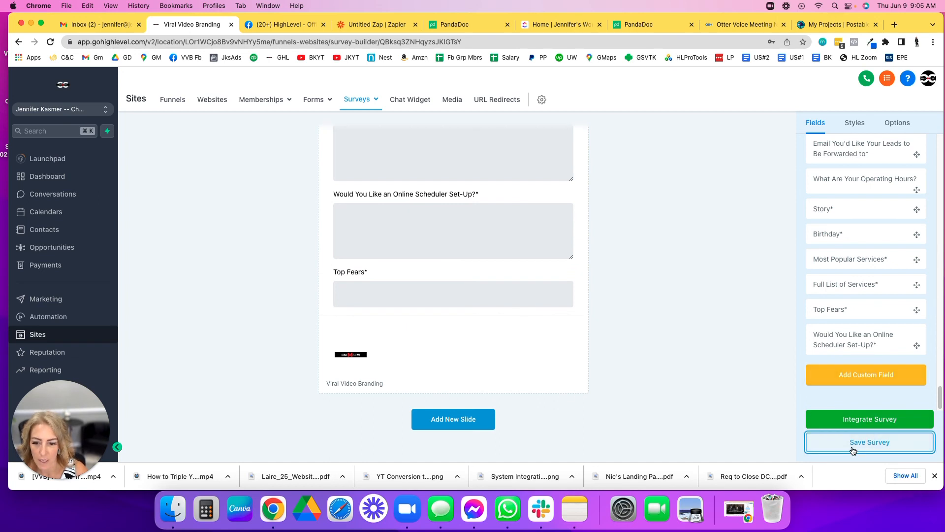